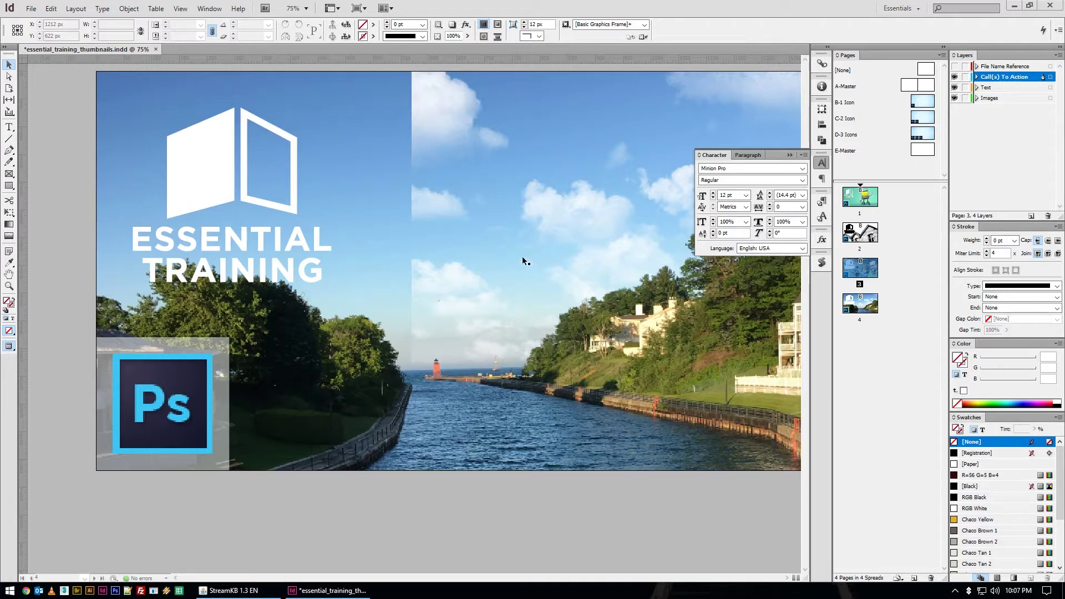
Look over the existing thumbnail pages, from page 4 back up to page 1
left_click_drag(529, 238, 494, 283)
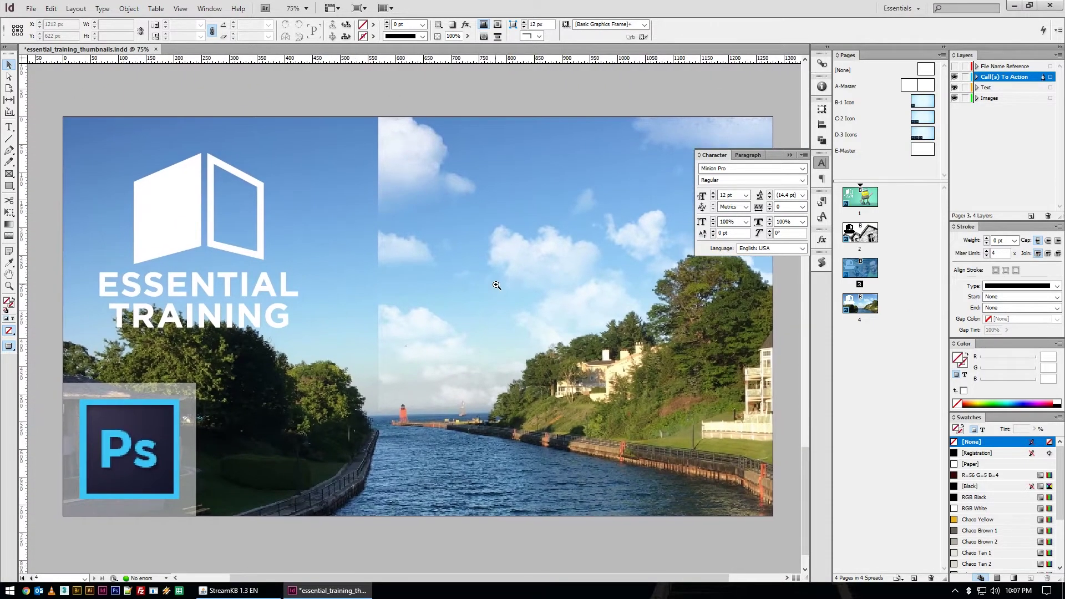
left_click(496, 285, "ctrl+alt")
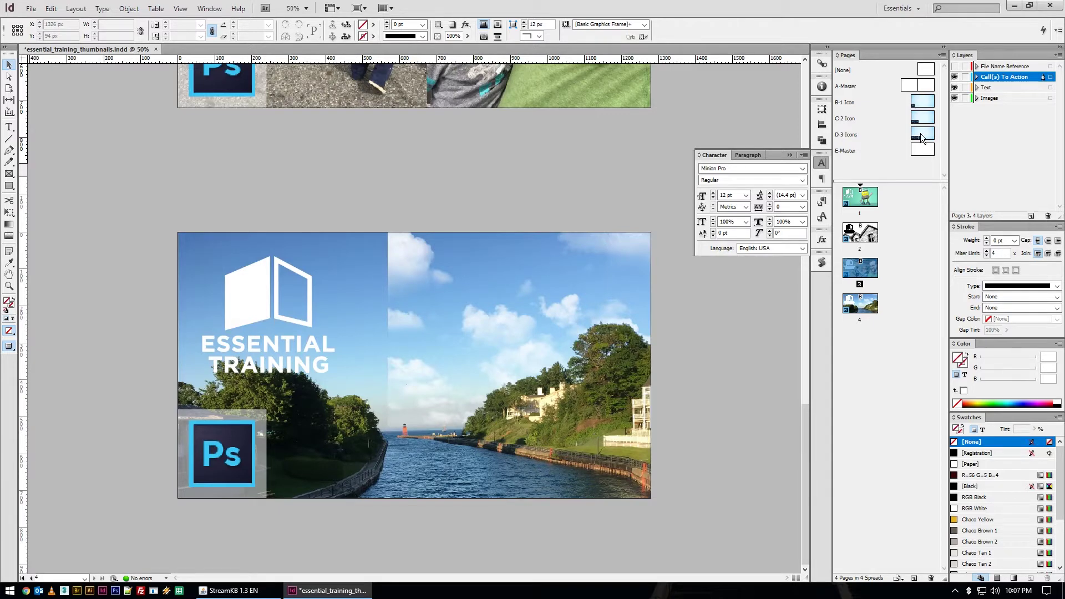
left_click(906, 269)
left_click(591, 202)
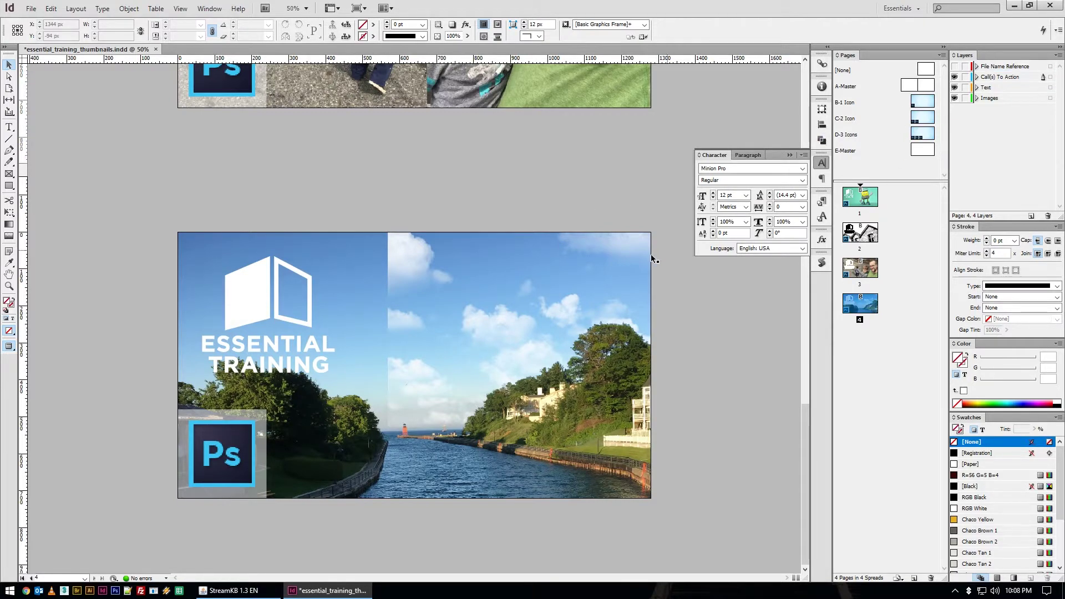
left_click(595, 271)
key("ctrl+equal")
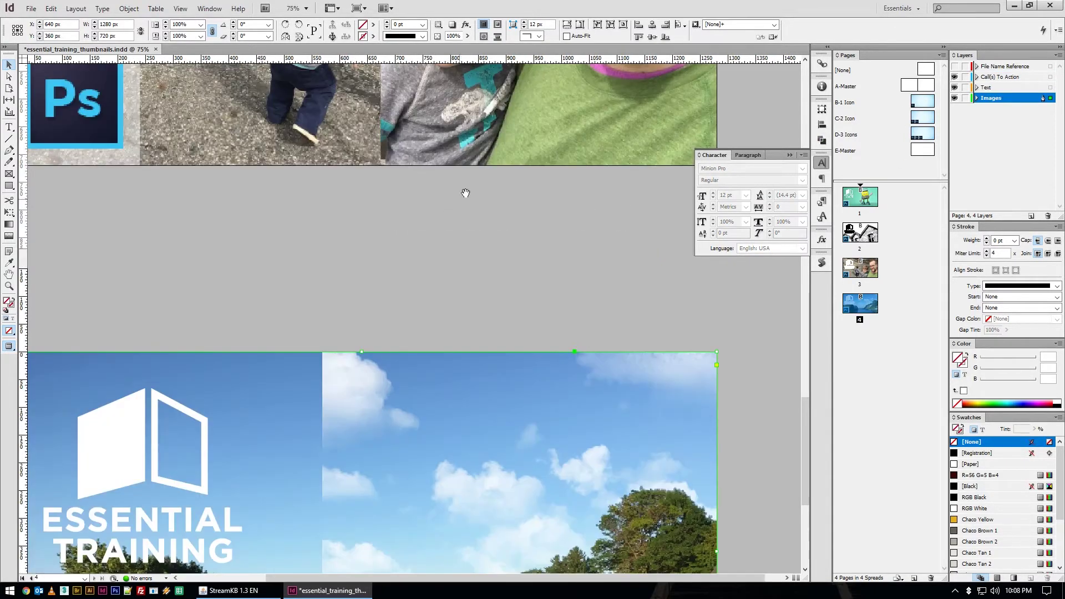
scroll(562, 207, "up", 10)
scroll(562, 206, "up", 12)
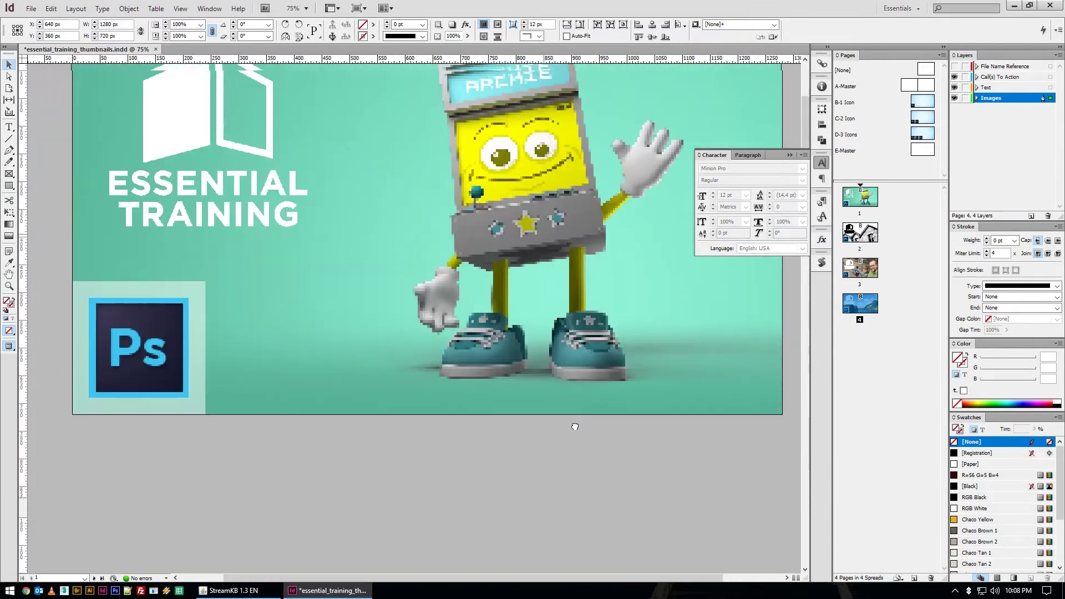
left_click_drag(574, 426, 573, 496)
left_click_drag(521, 298, 497, 315)
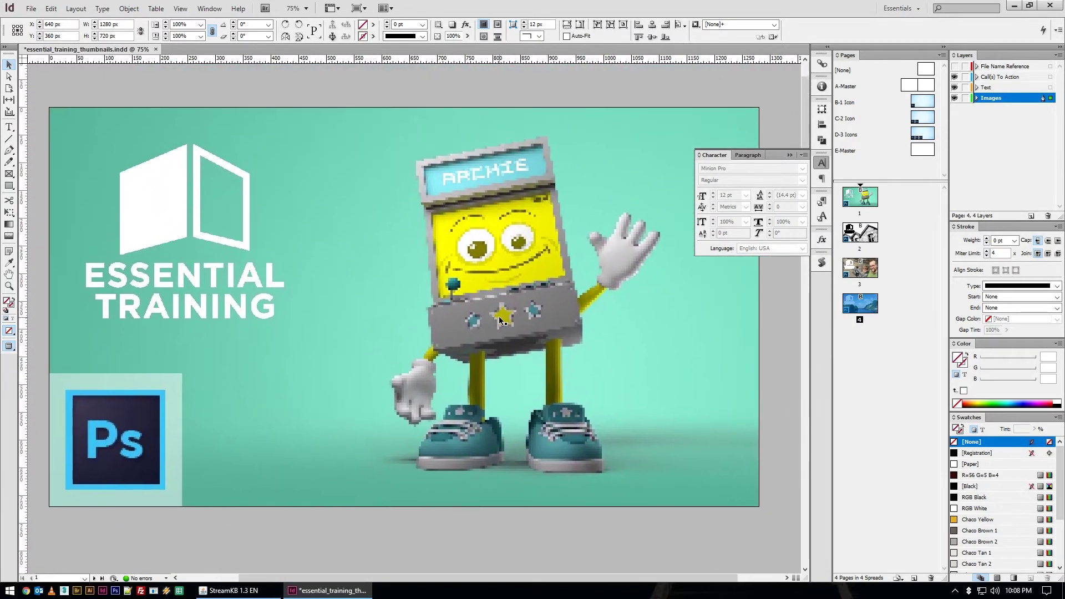
Add a new page based on the B-1 Icon master after page 4
left_click(918, 134)
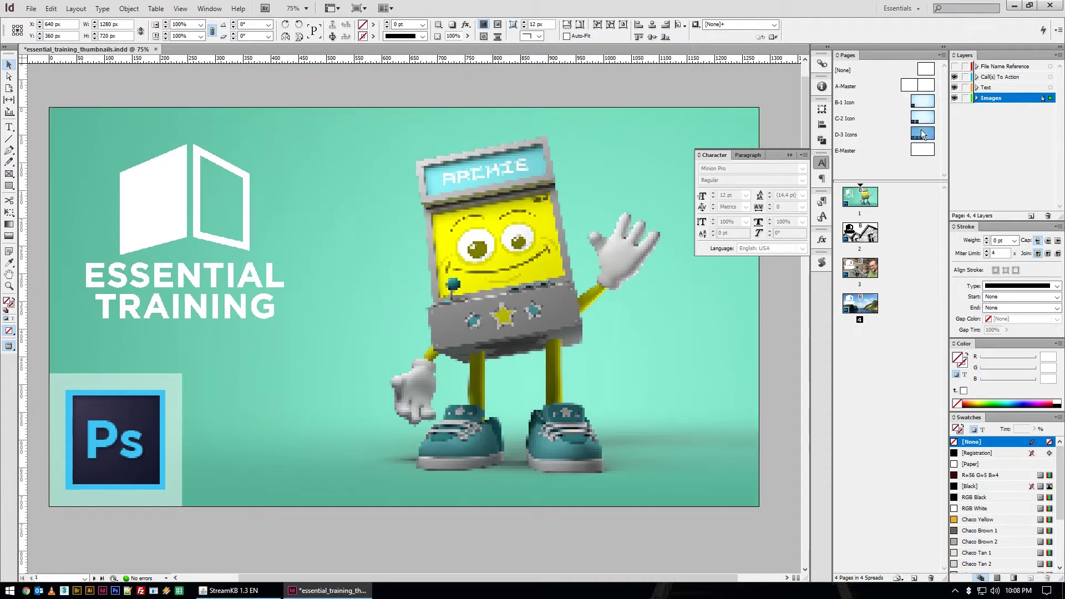
left_click(918, 105)
left_click_drag(917, 106, 905, 333)
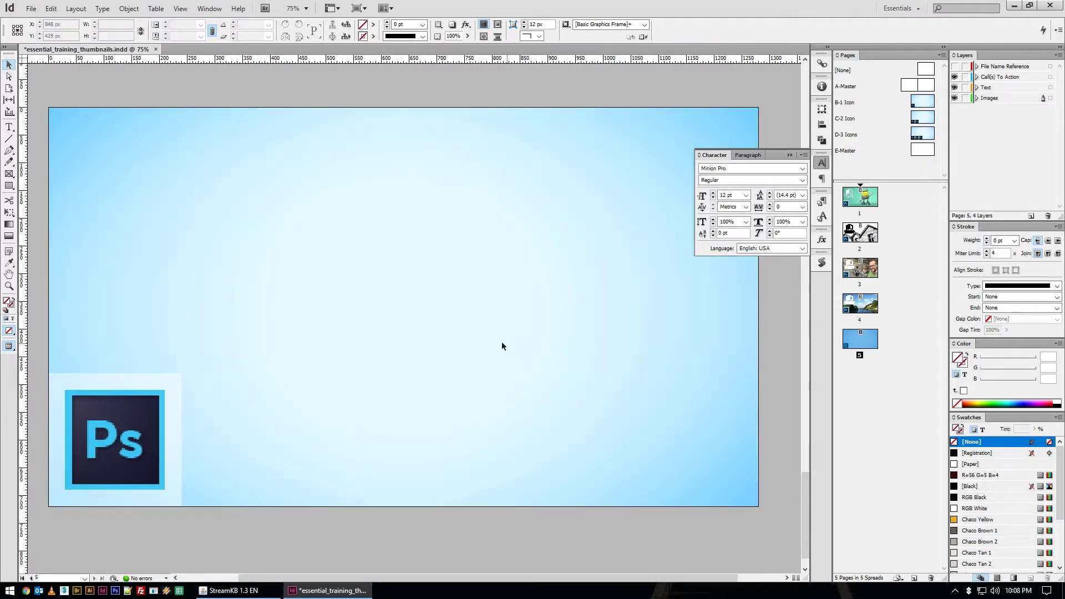
key("ctrl+minus")
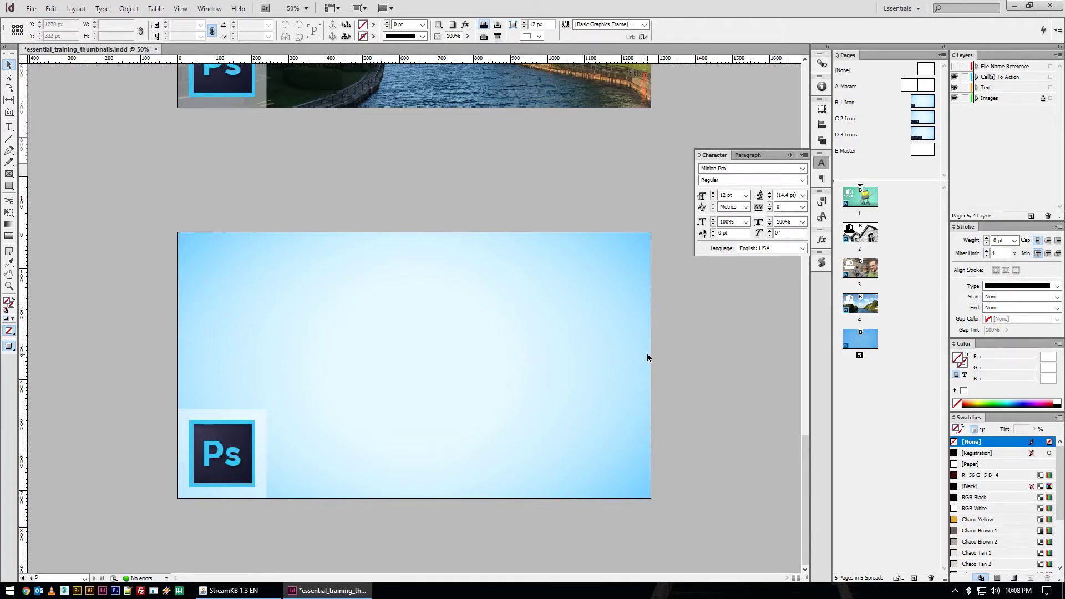
scroll(638, 346, "up", 10)
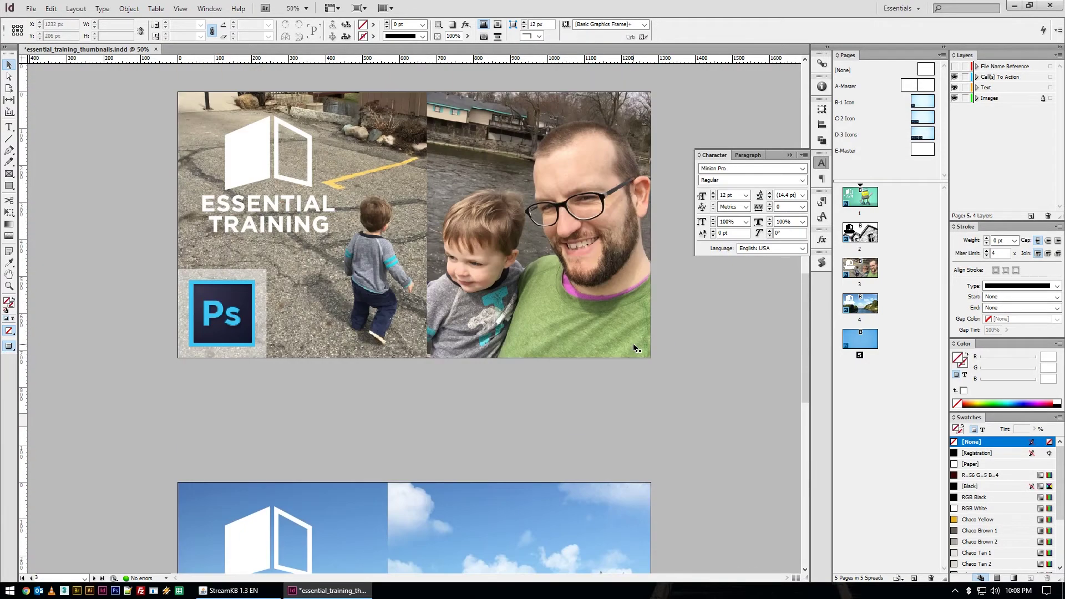
scroll(634, 343, "down", 8)
scroll(633, 346, "down", 4)
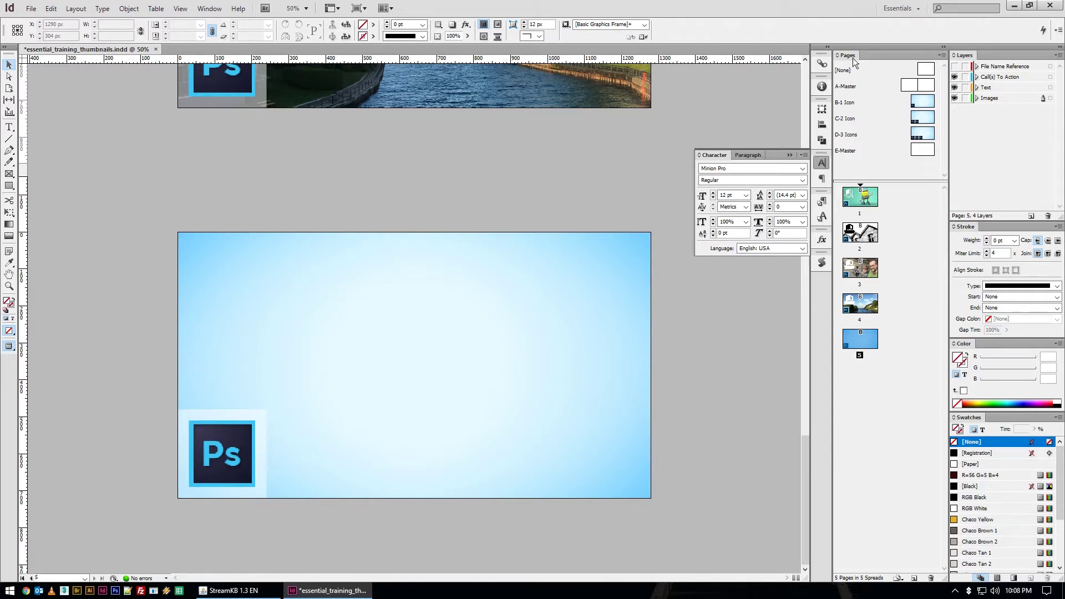
left_click(196, 9)
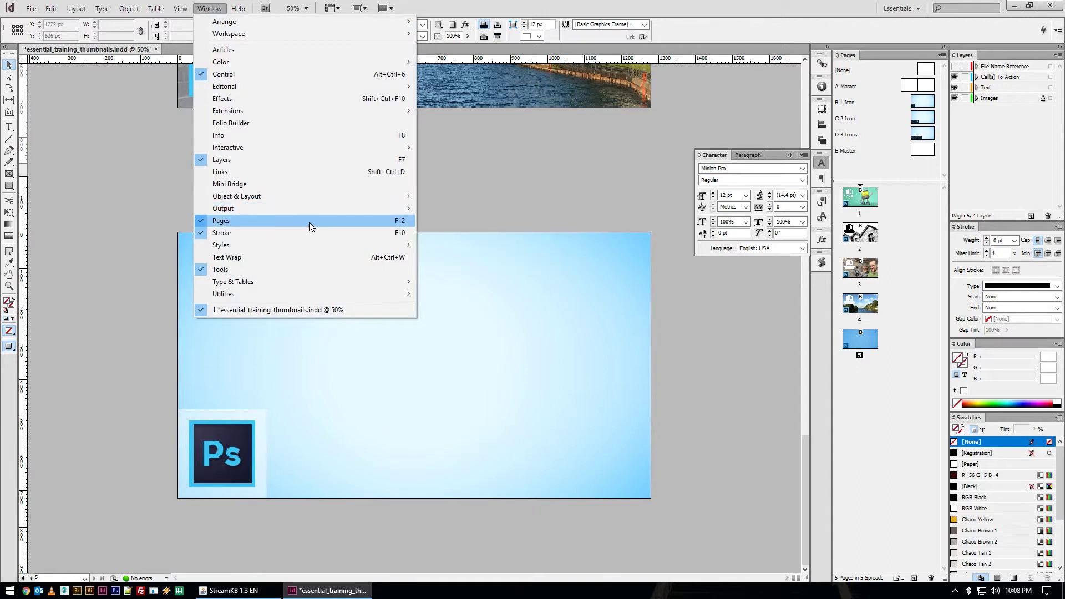
left_click(941, 55)
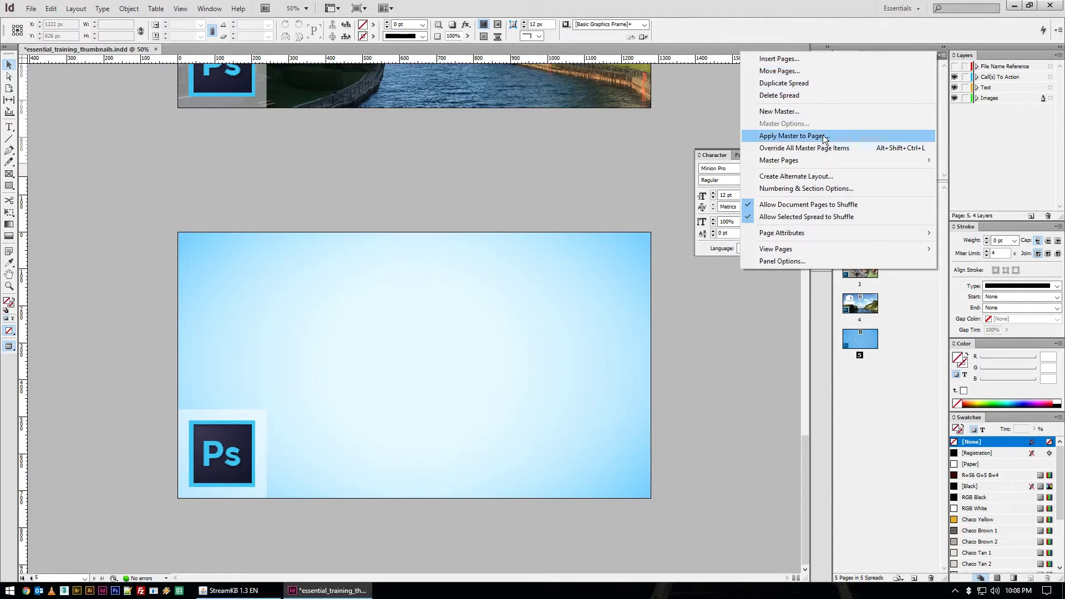
mouse_move(817, 161)
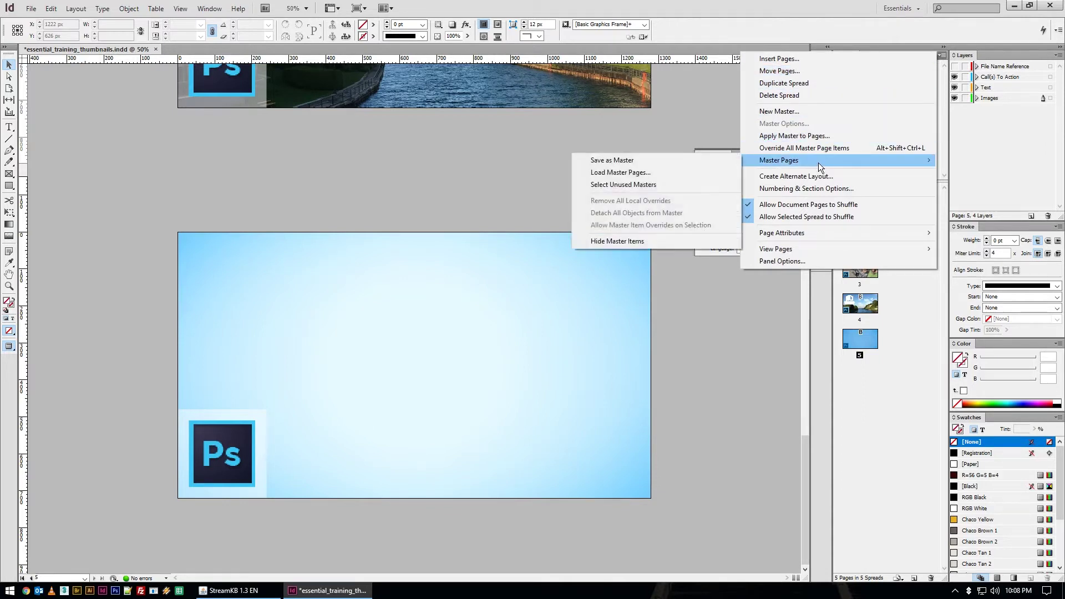
left_click(853, 287)
Create a new one-page master with prefix F, based on no master, in landscape Letter size, 11 by 8.5 in
right_click(885, 166)
left_click(907, 171)
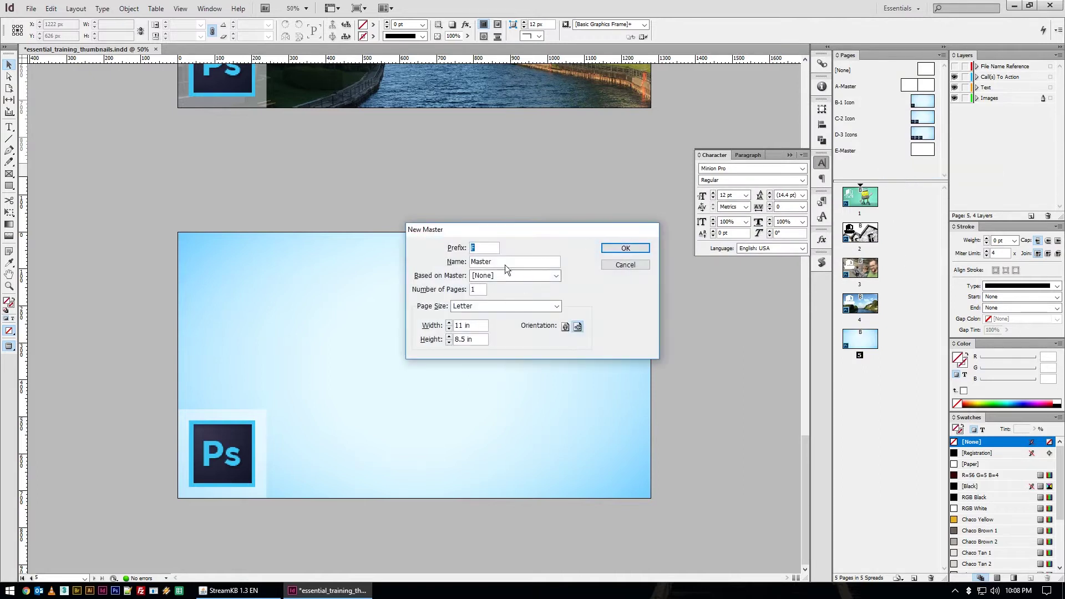
left_click(612, 248)
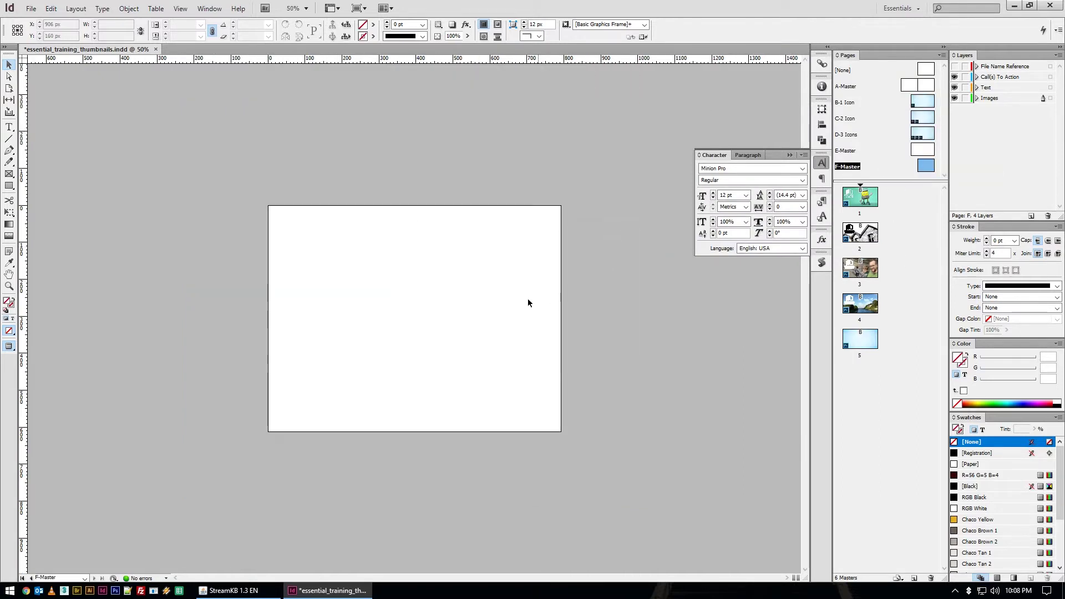
Draw two rectangle frames on the F-Master page, one about 154 × 100 px and one below it about 226 × 102 px
left_click(11, 174)
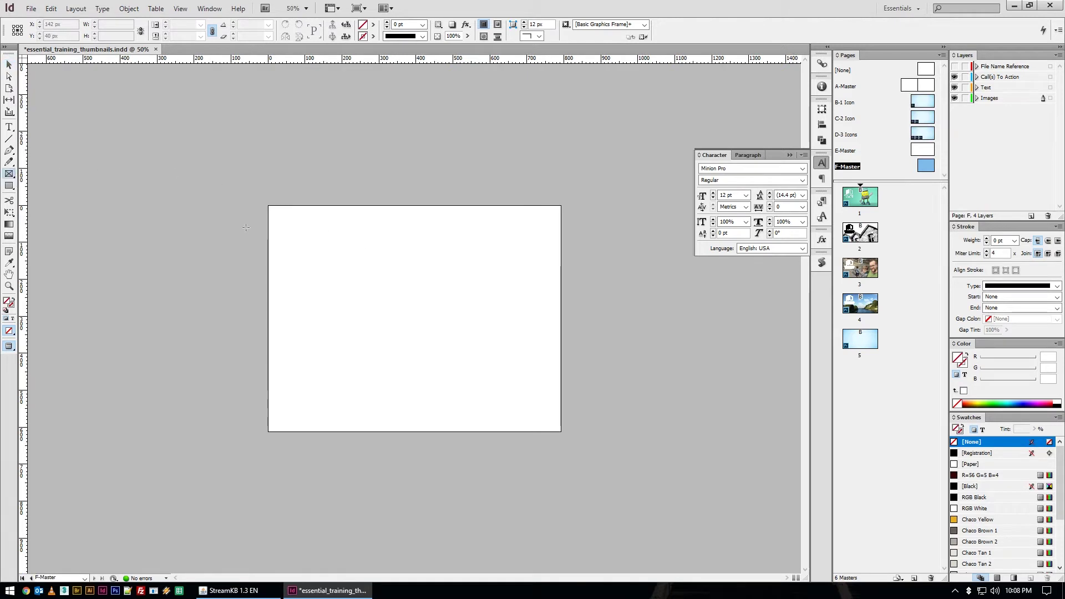
mouse_move(346, 235)
left_mouse_down()
mouse_move(425, 292)
mouse_move(346, 325)
left_mouse_up()
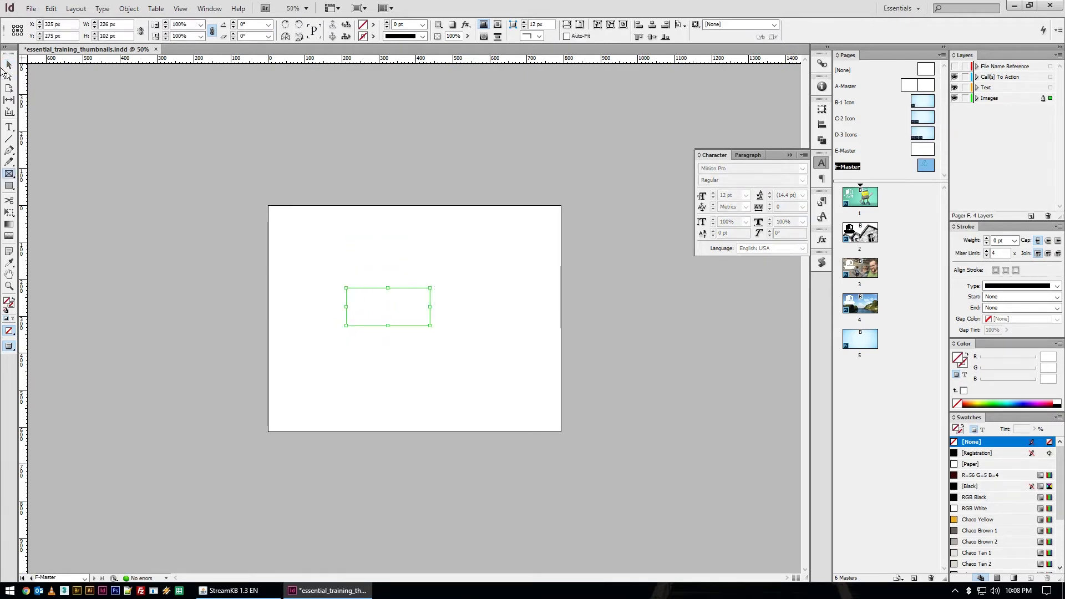
key("v")
left_click_drag(150, 145, 507, 374)
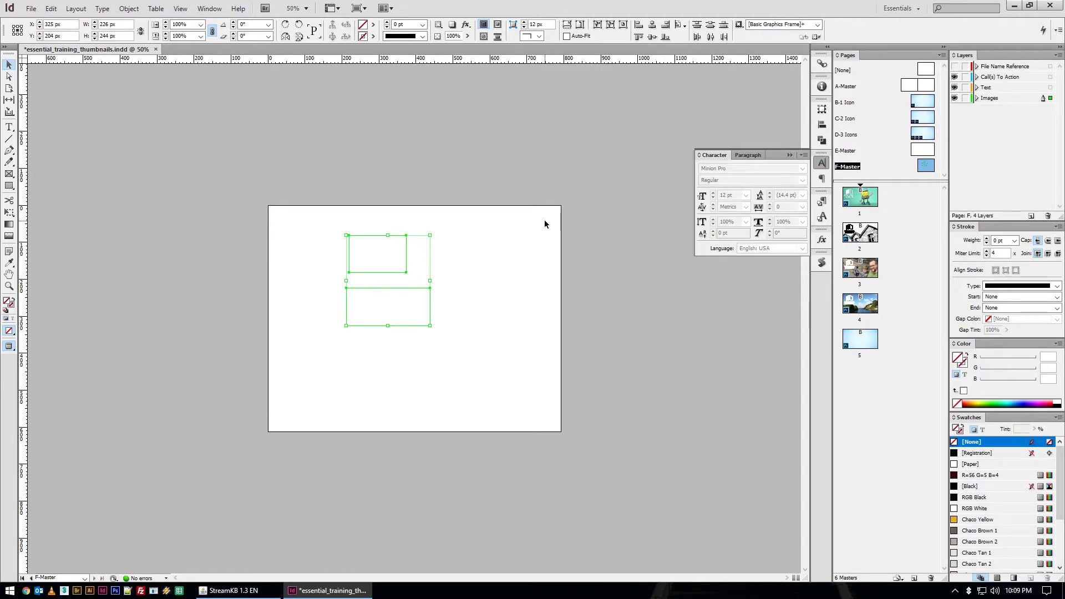
Fill the smaller upper frame with the R=56 G=5 B=4 swatch and move it down about 108 px over the other frame
left_click(392, 249)
left_click(986, 474)
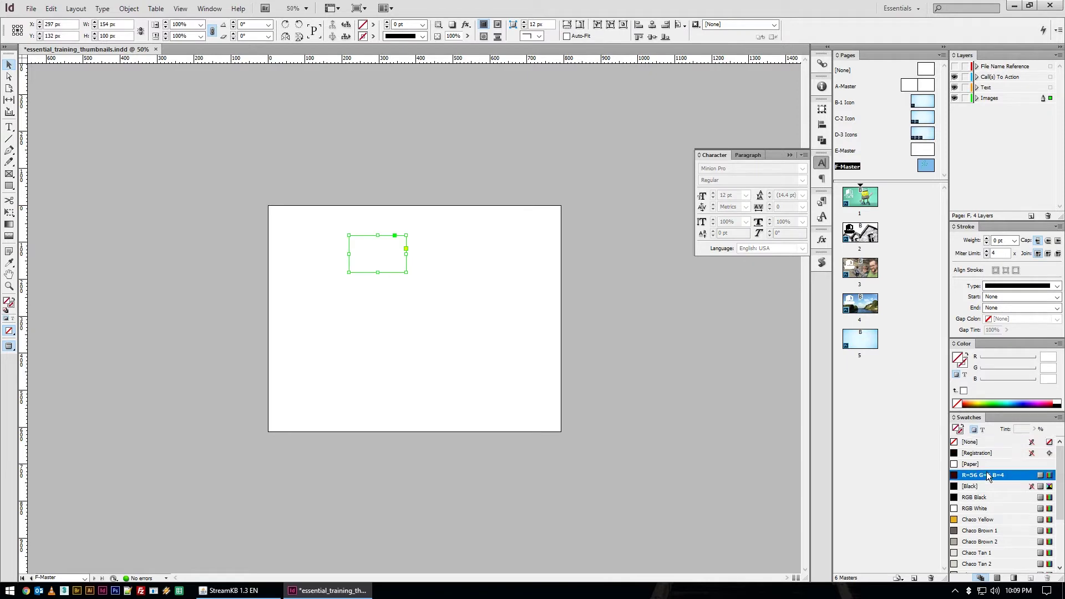
left_click_drag(387, 261, 386, 301)
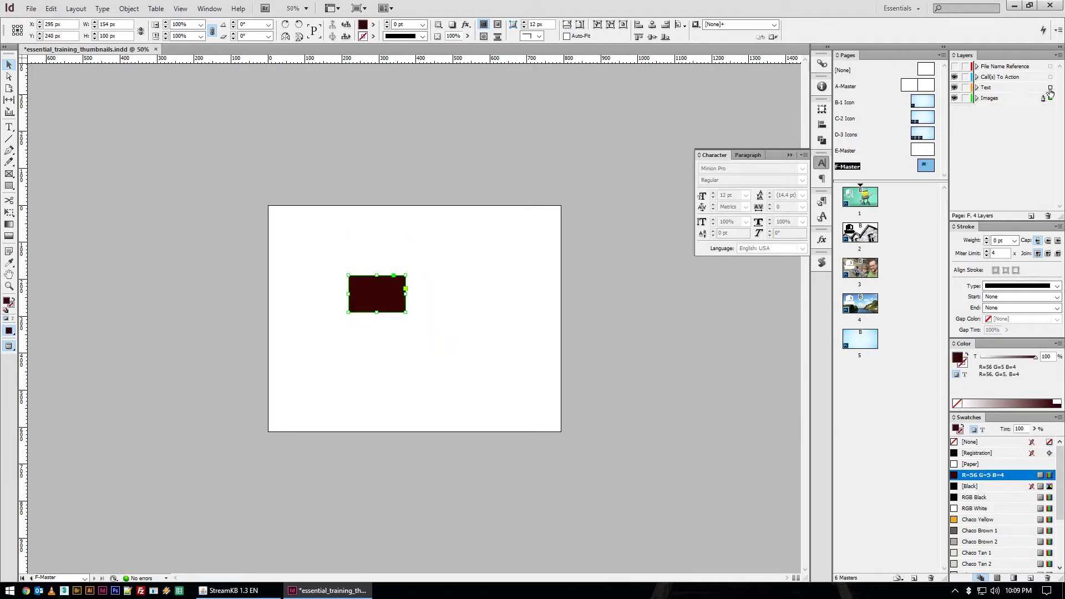
Move the filled frame from the Images layer to the Call(s) To Action layer and leave nothing selected
left_click_drag(1051, 98, 1050, 77)
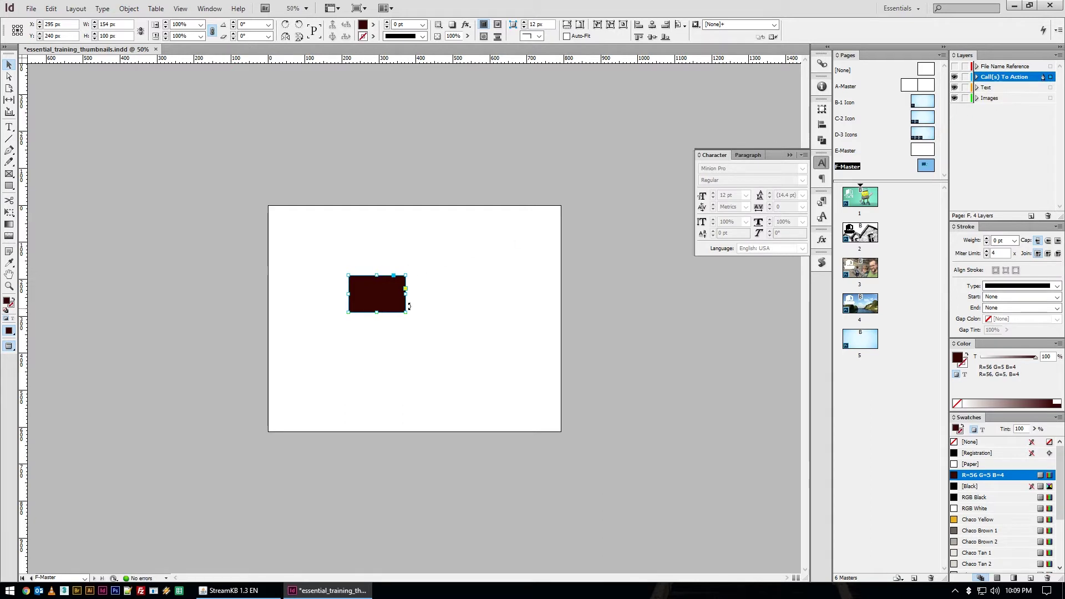
key("ctrl+a")
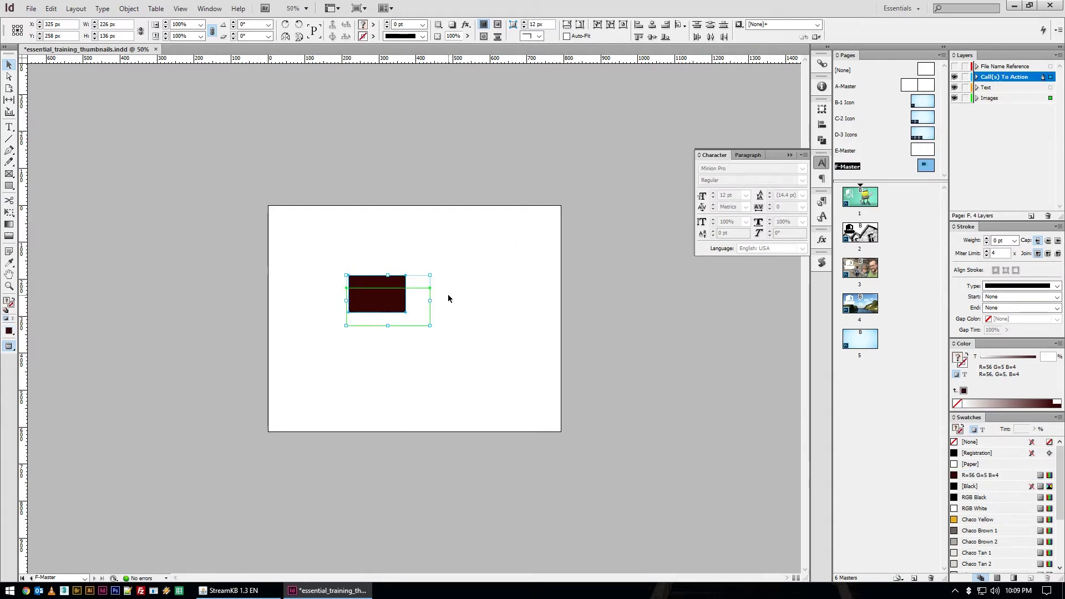
left_click(448, 298)
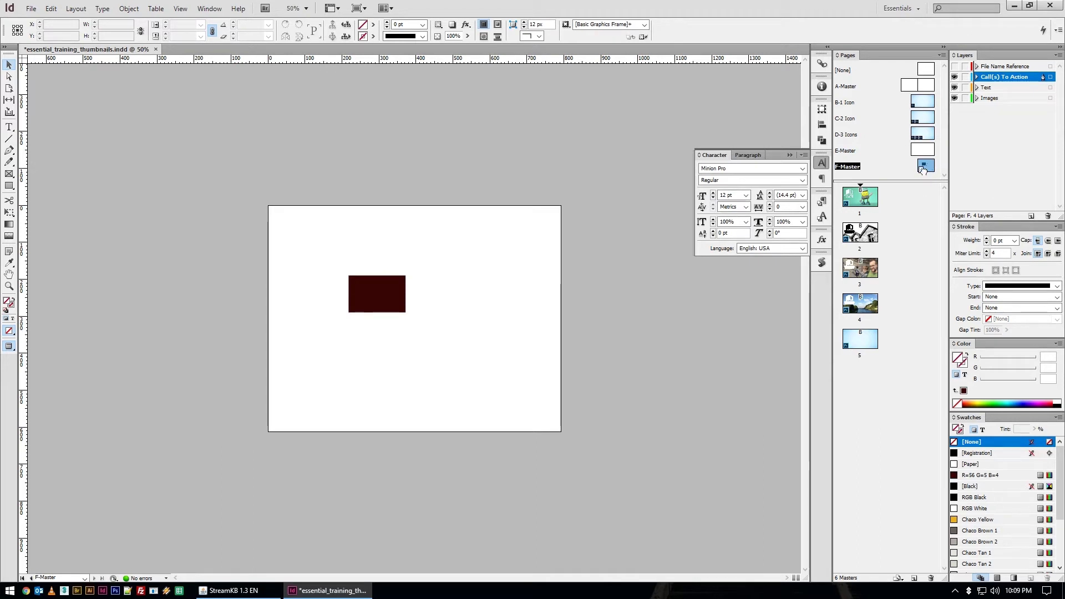
Apply F-Master to page 5 using the master page size, and delete that page
left_click_drag(922, 170, 866, 334)
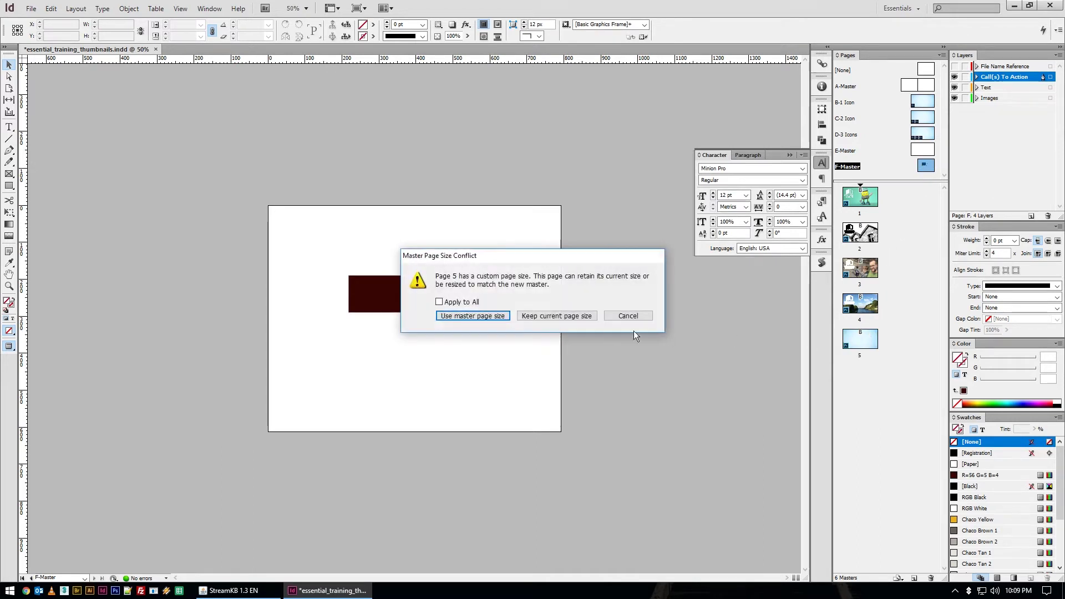
left_click(472, 315)
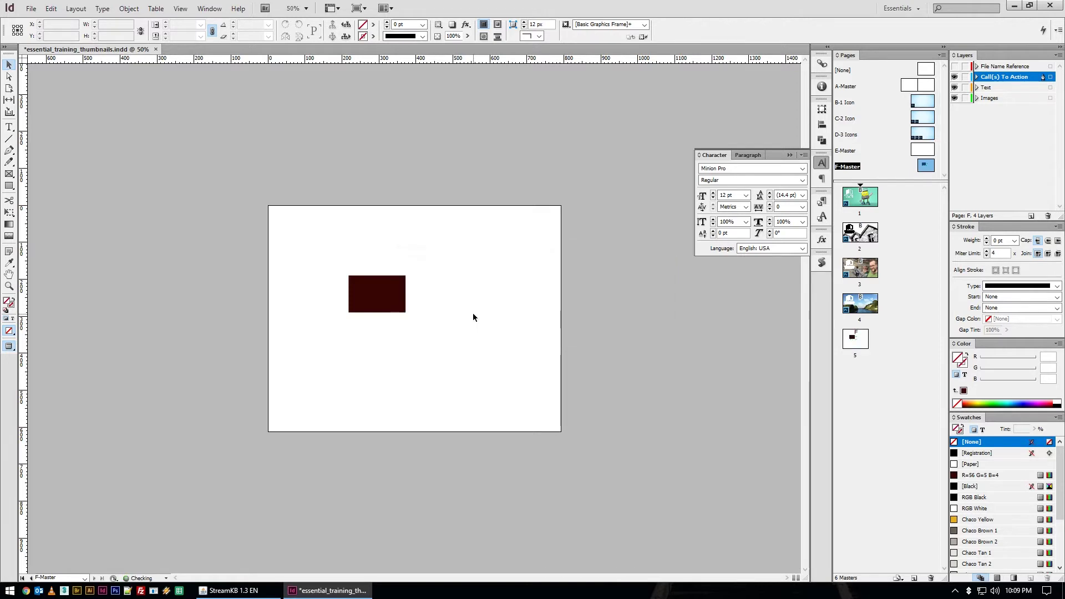
double_click(861, 340)
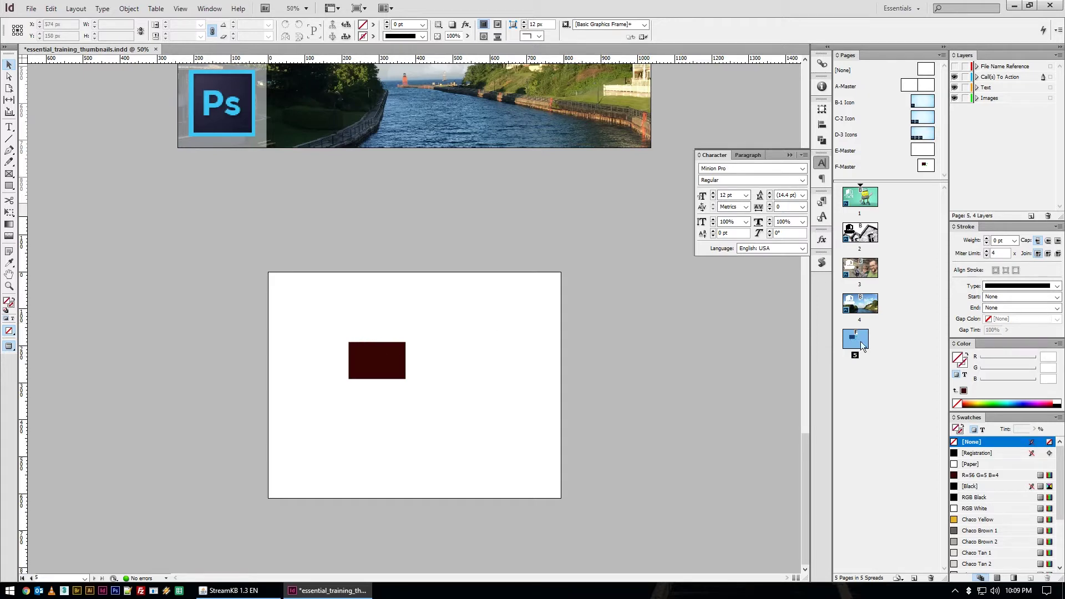
left_click_drag(860, 338, 931, 577)
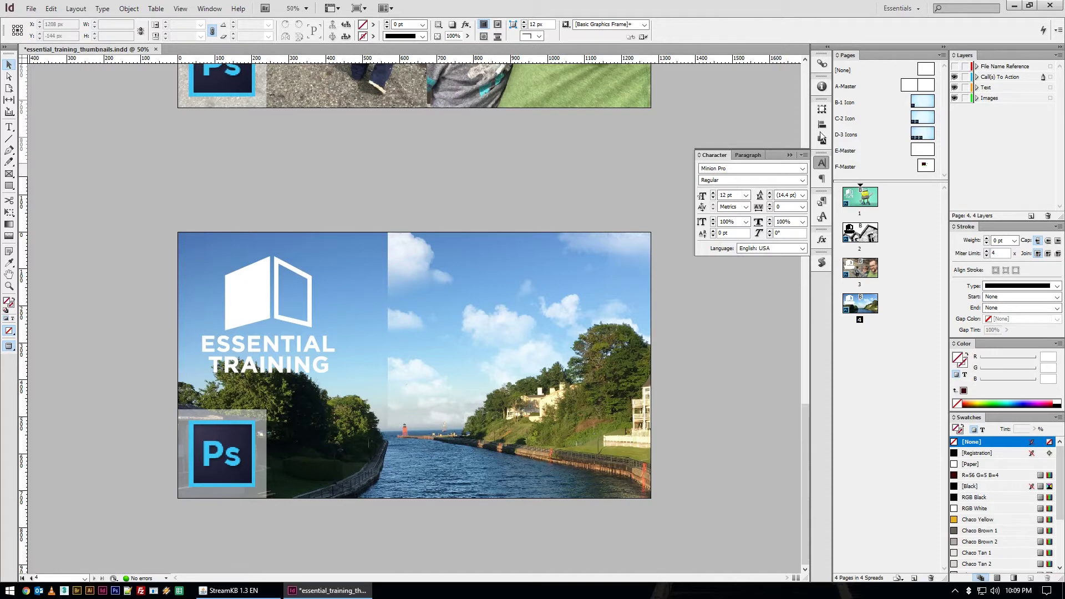
Examine the background and icon frames on the B-1 Icon, C-2 Icon and D-3 Icons master pages
double_click(923, 103)
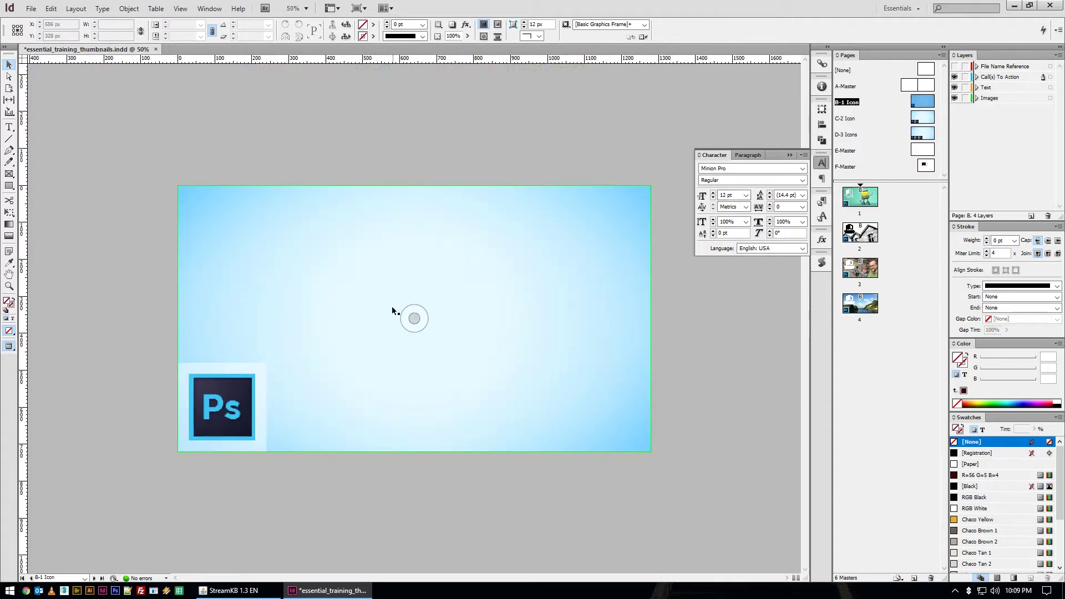
left_click(442, 290)
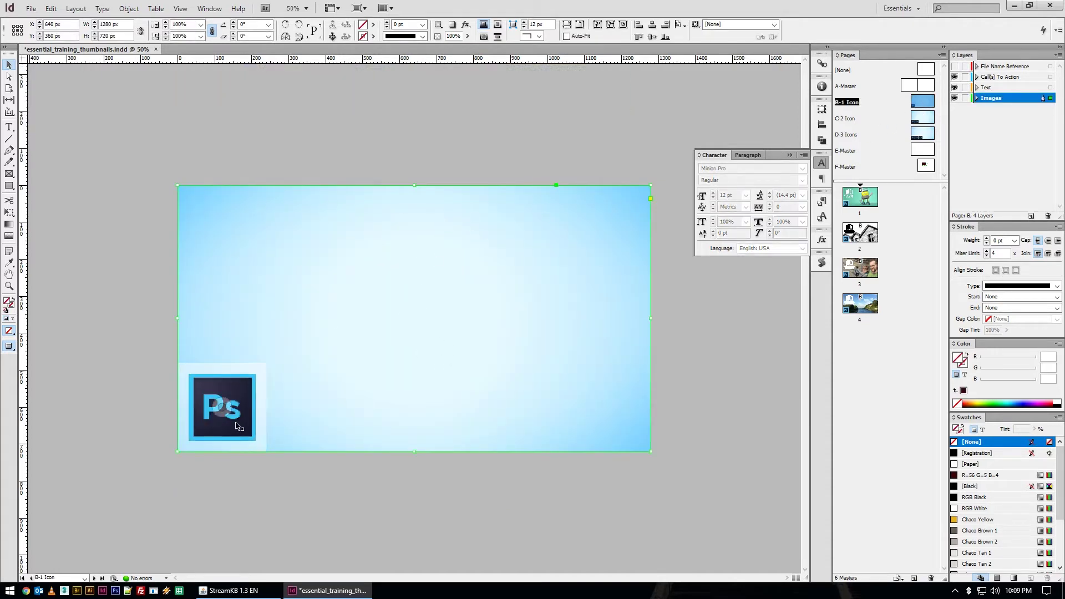
left_click(225, 388)
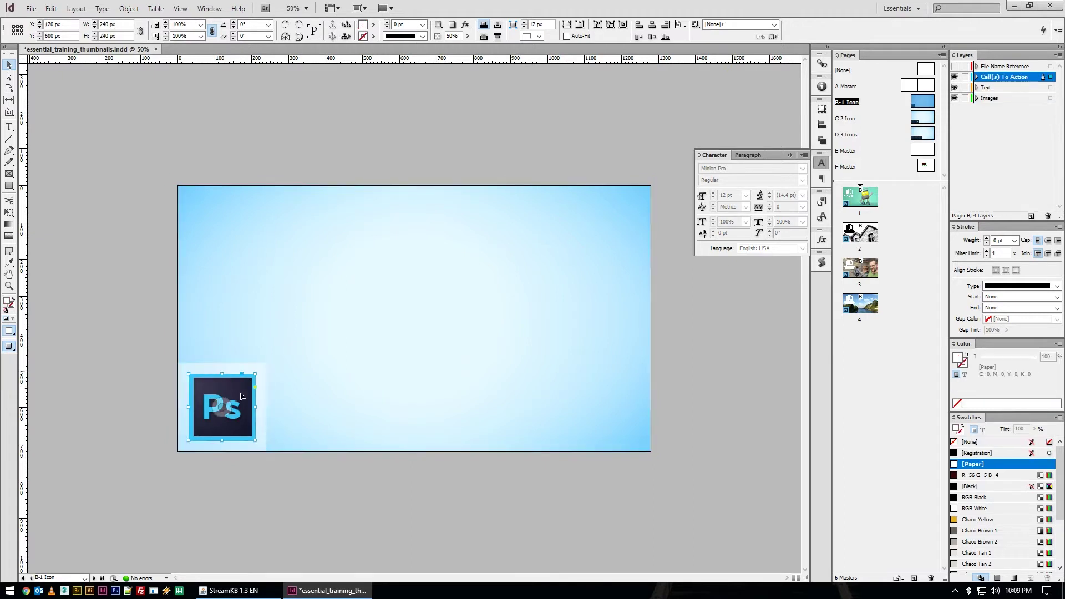
double_click(927, 117)
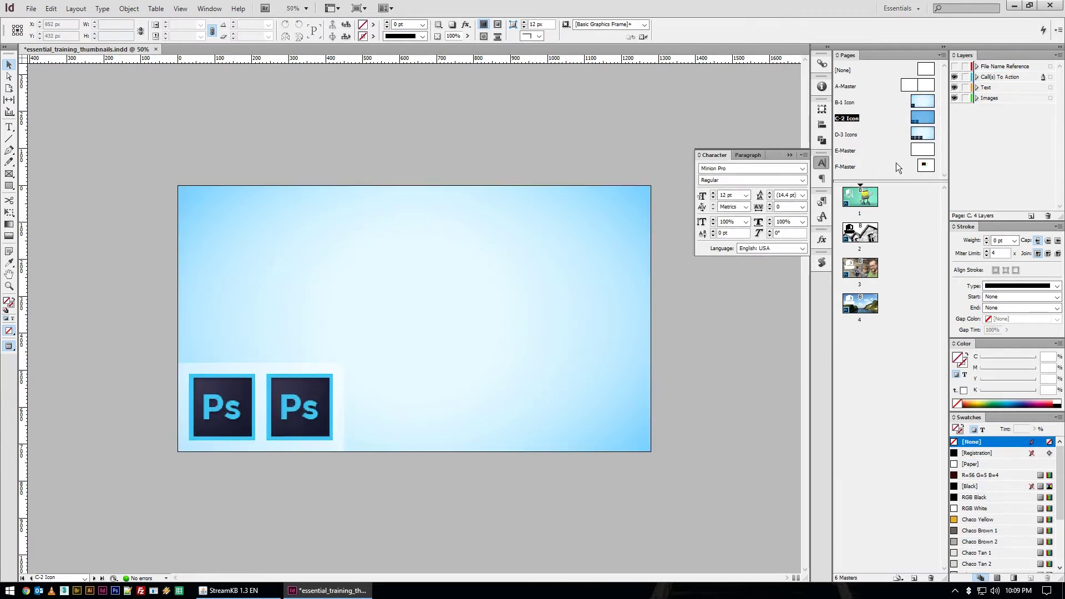
double_click(923, 134)
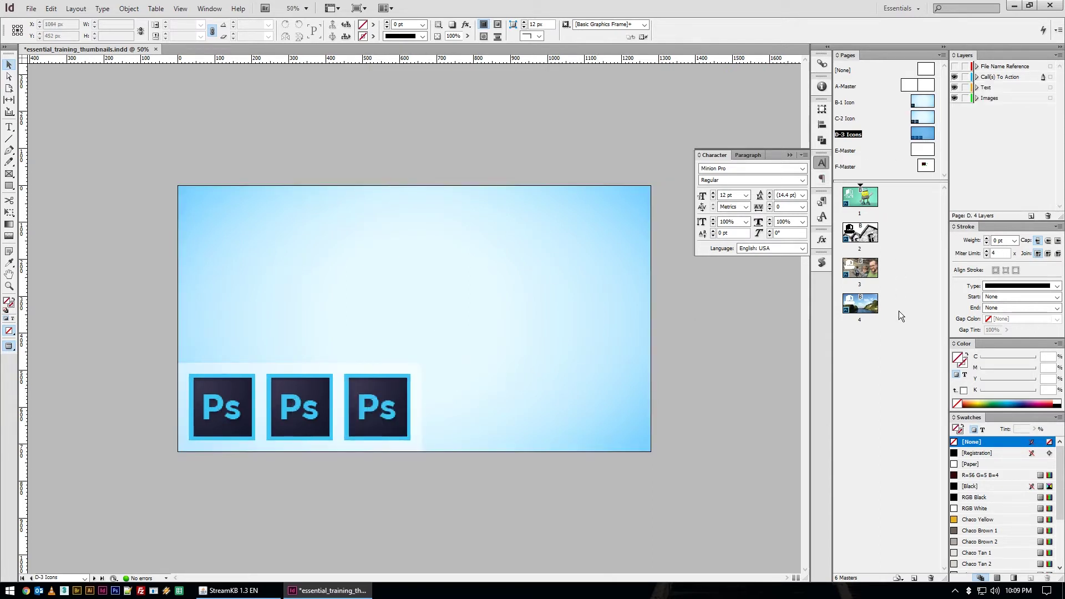
Apply the C-2 Icon master to page 1, the thumbnail with the waving robot
double_click(864, 198)
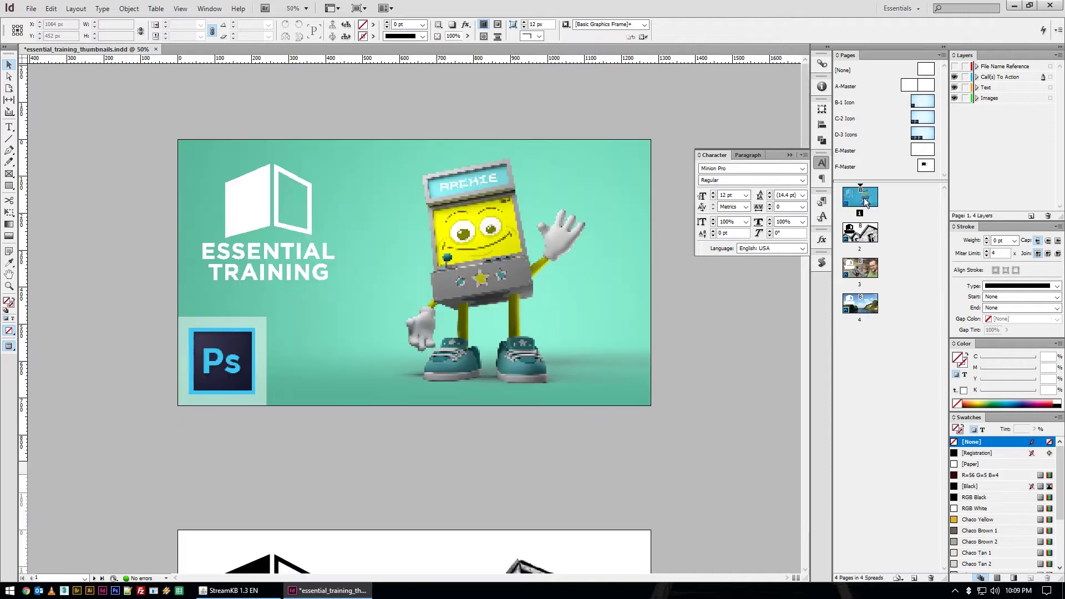
left_click(413, 271)
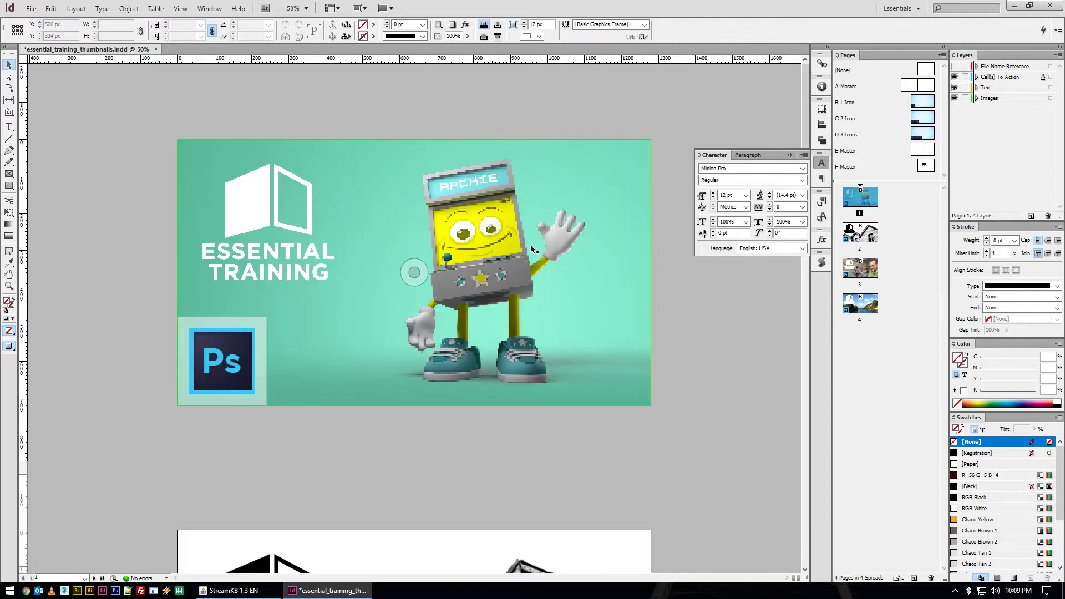
left_click_drag(921, 119, 868, 201)
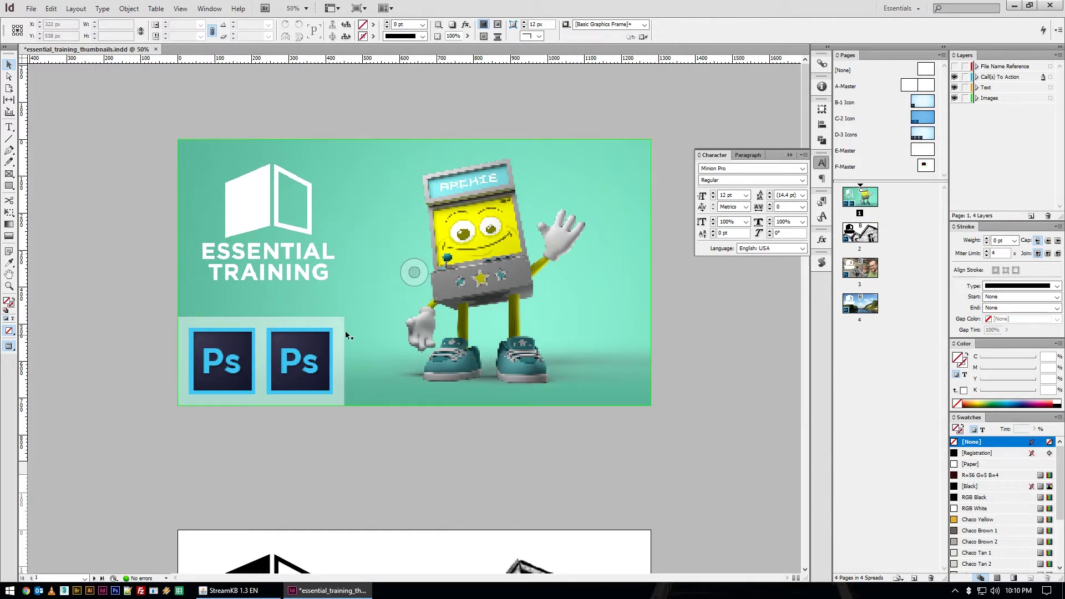
Apply the D-3 Icons master to page 1, the thumbnail with the waving robot
left_click_drag(922, 134, 860, 202)
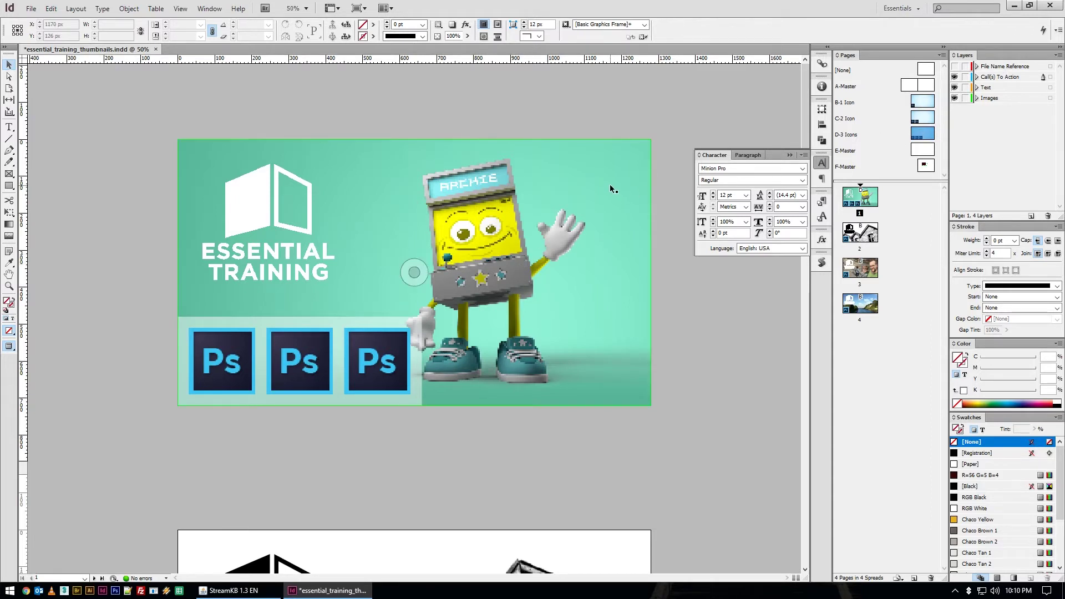
Try moving the robot image down and away to expose the master background on page 1, and undo the moves
left_click_drag(610, 197, 534, 308)
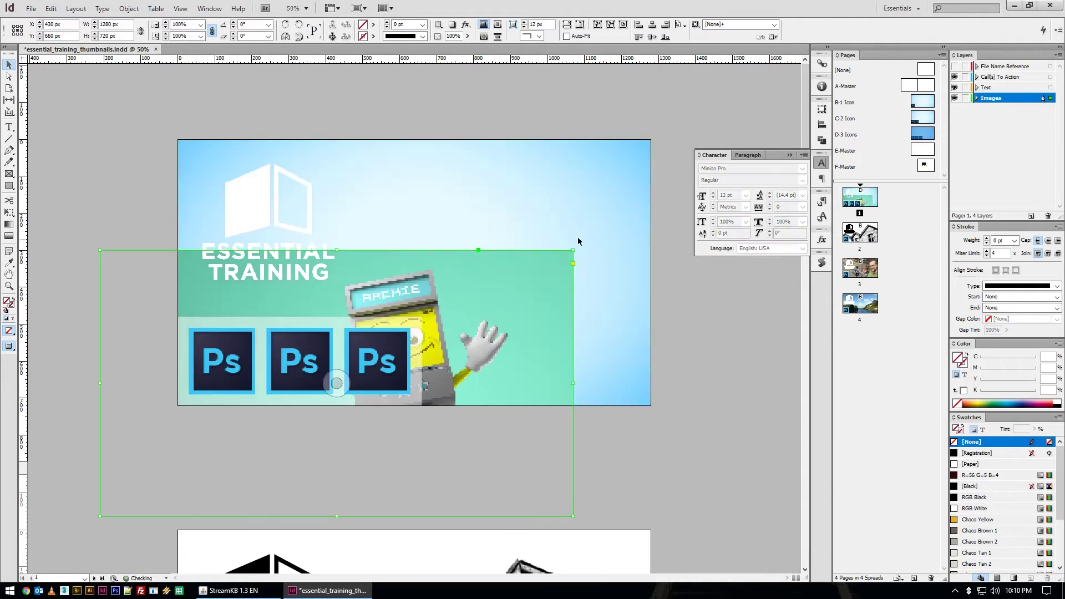
left_click_drag(537, 254, 494, 371)
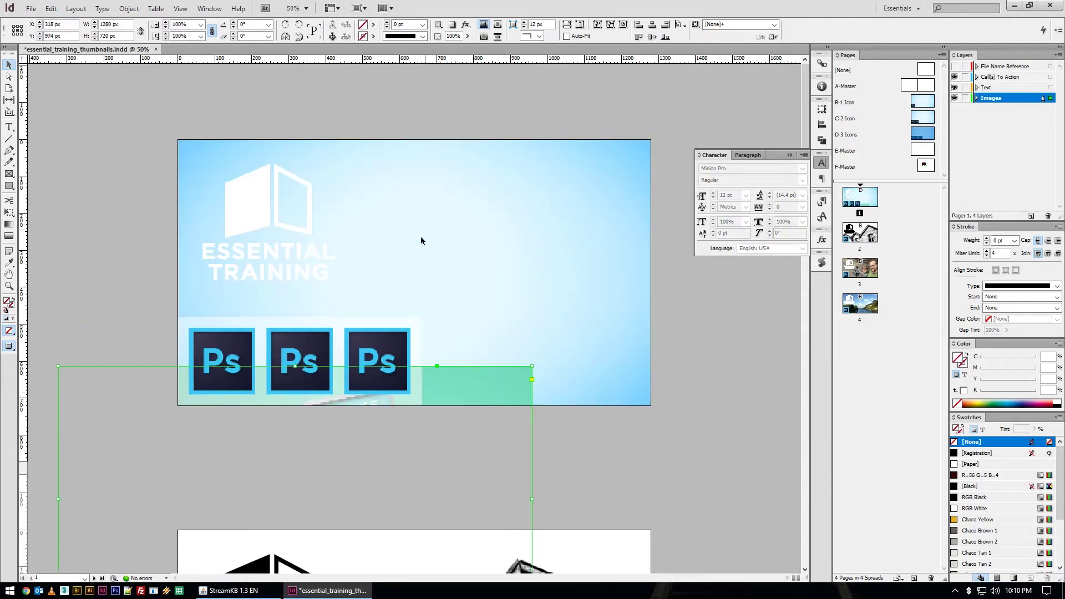
left_click_drag(519, 211, 533, 222)
left_click_drag(575, 190, 530, 224)
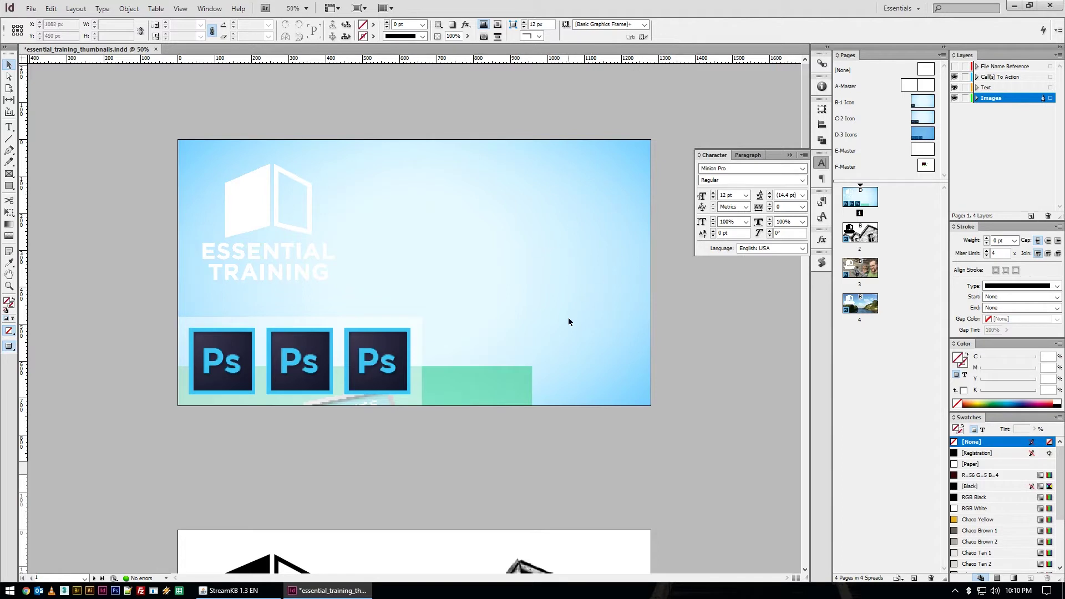
key("ctrl+z")
key("ctrl+z")
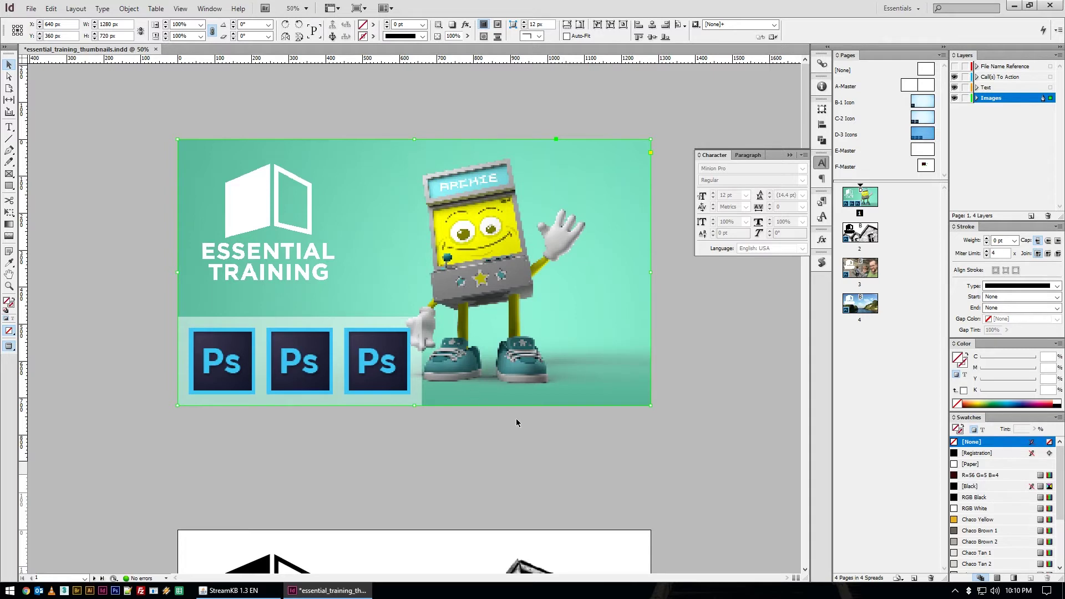
left_click(494, 409)
Override the middle Photoshop icon from its master on page 1, move it partly off the page, and undo that move
scroll(420, 309, "down", 1)
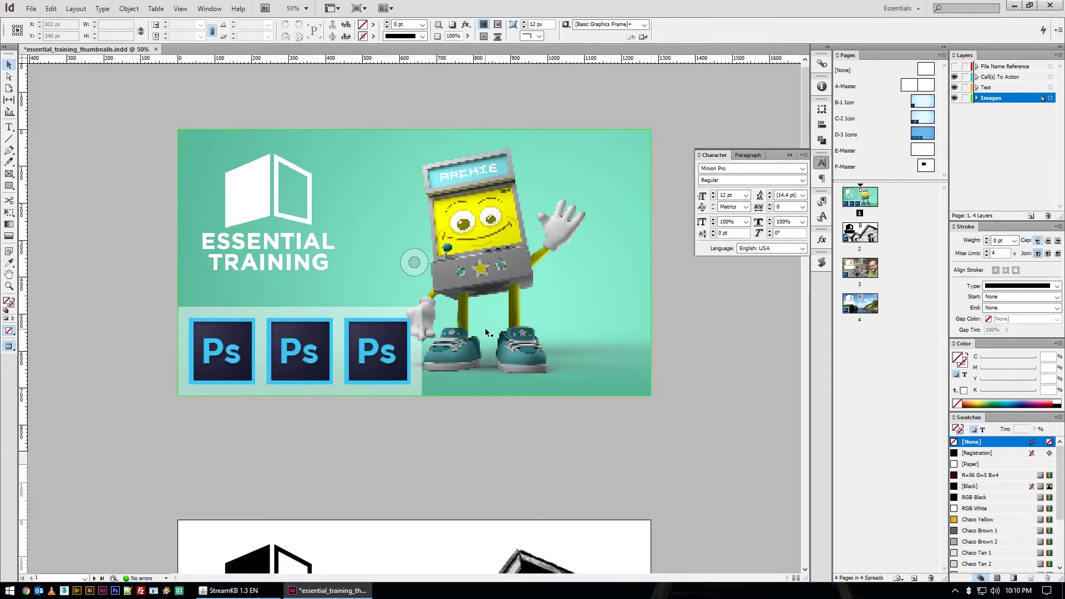
left_click(299, 346)
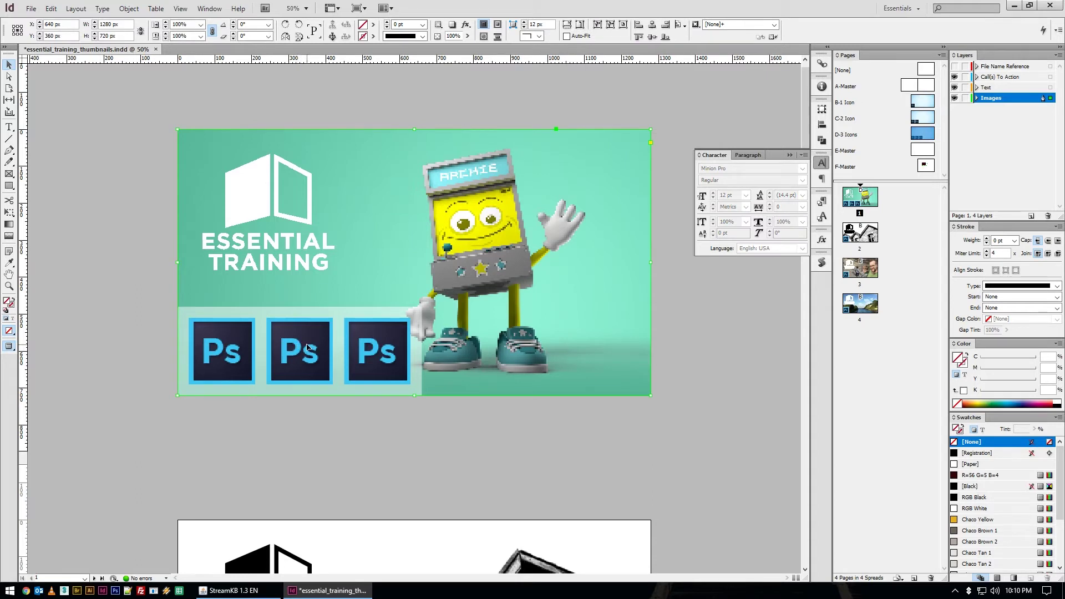
key("ctrl+shift+a")
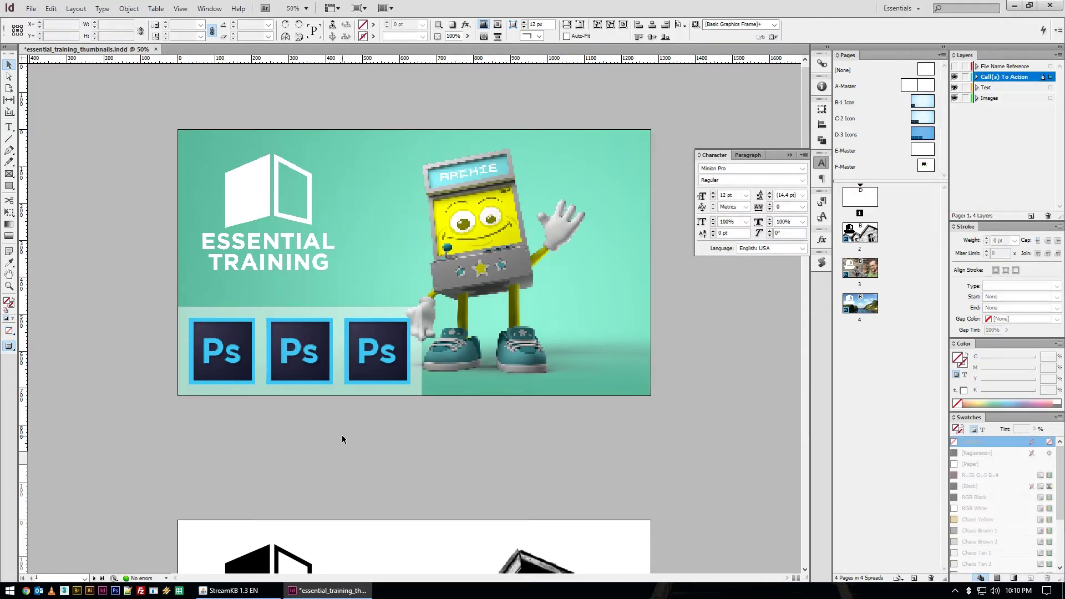
left_click(298, 332)
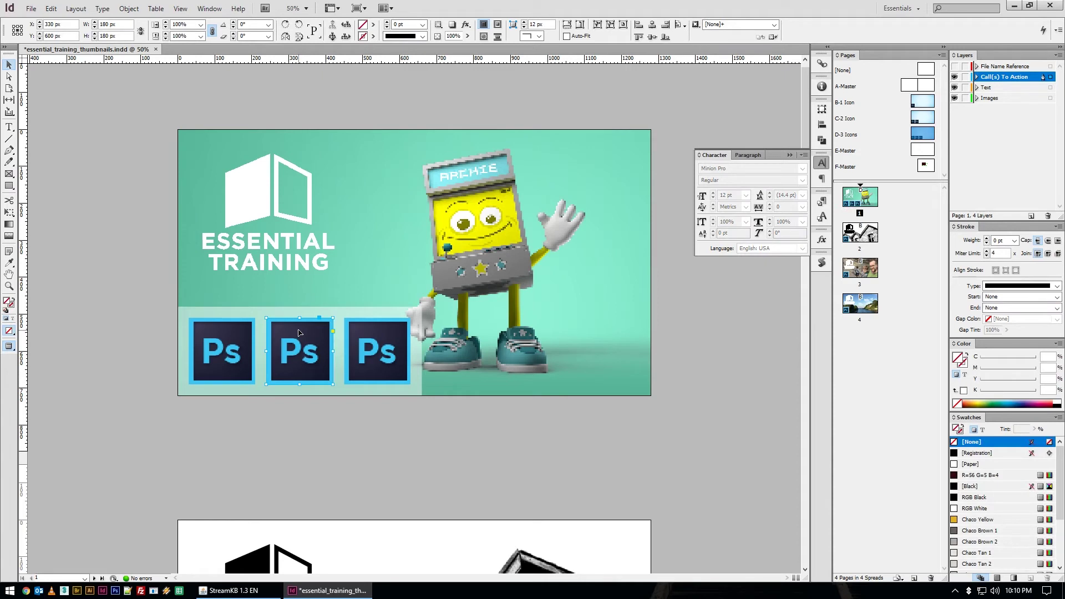
left_click_drag(298, 331, 317, 390)
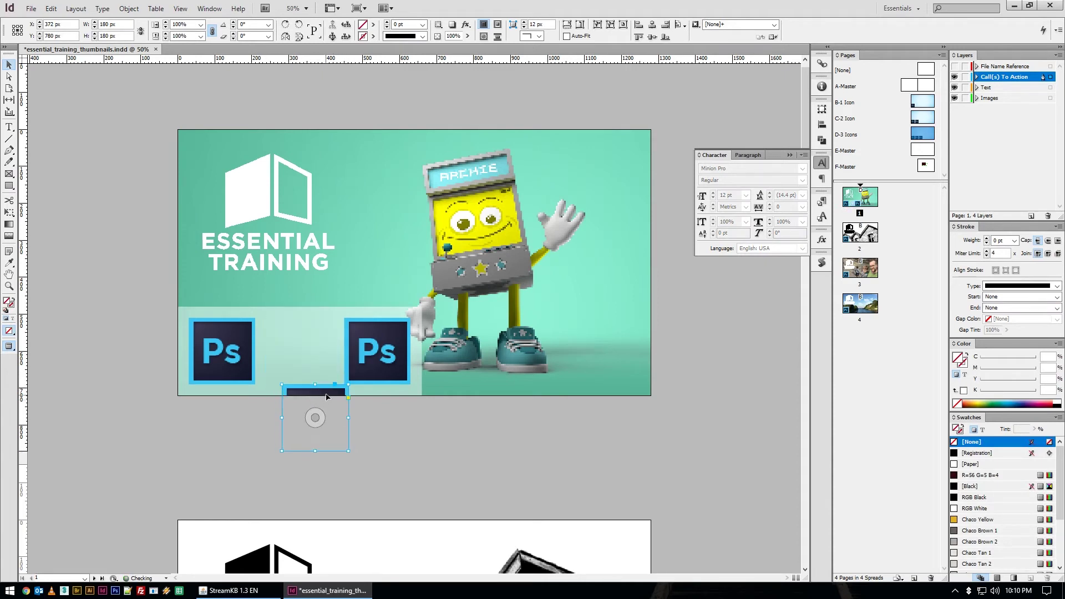
key("ctrl+z")
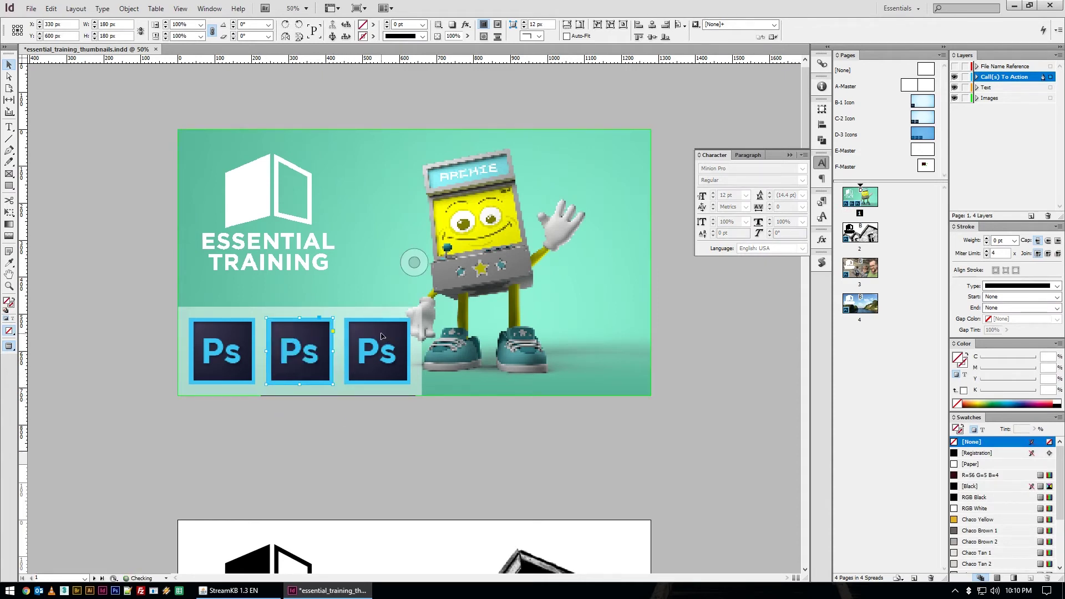
Check which Photoshop icons on page 1 can be selected, comparing the overridden middle icon with the third one
left_click(381, 336)
left_click(351, 400)
left_click(297, 335)
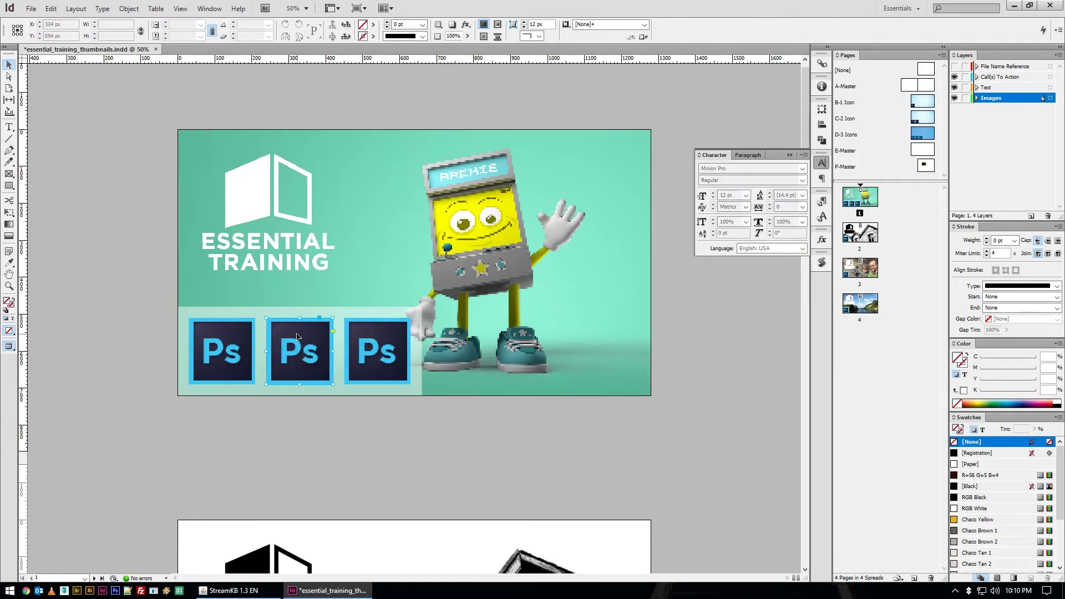
left_click(297, 336)
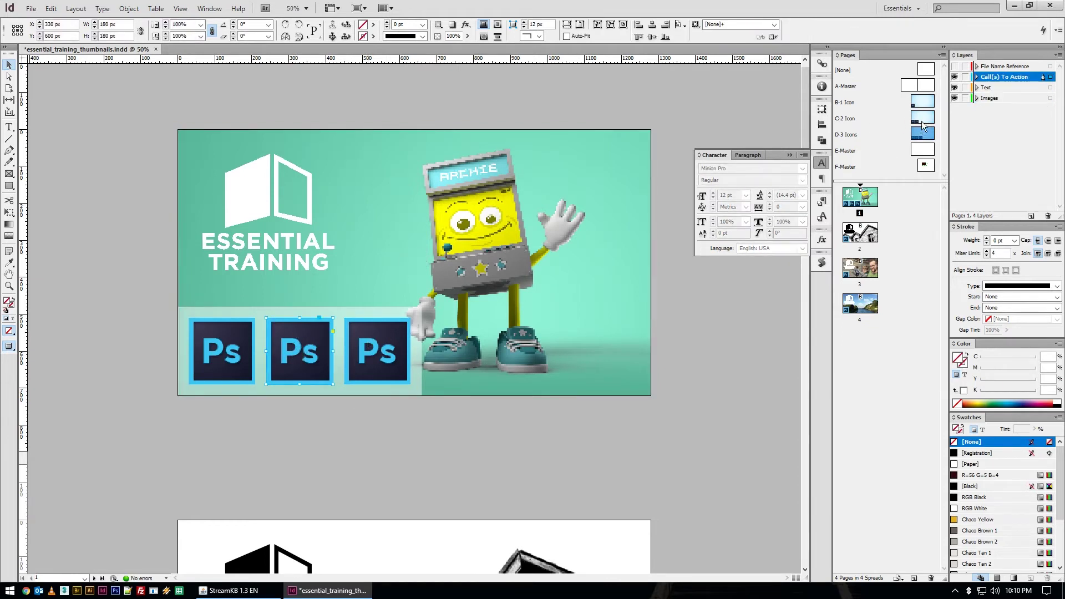
left_click(326, 429)
left_click(309, 334)
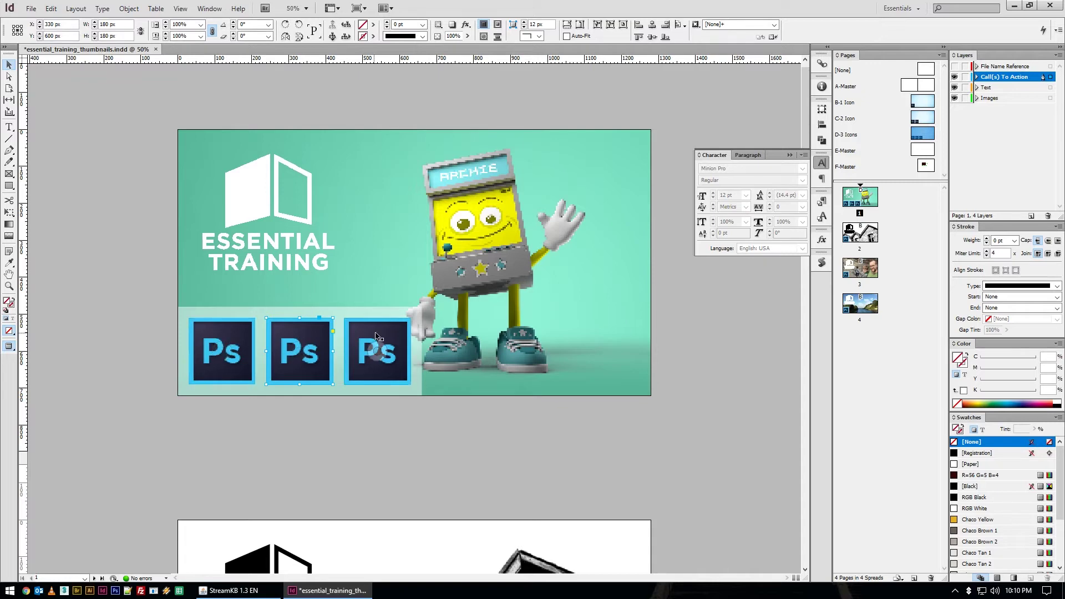
left_click(381, 335)
left_click(284, 336)
left_click(385, 336)
left_click(301, 335)
Place the yellow R key picture in the middle icon frame on page 1 and enlarge it to about 690 by 460 px
key("ctrl+d")
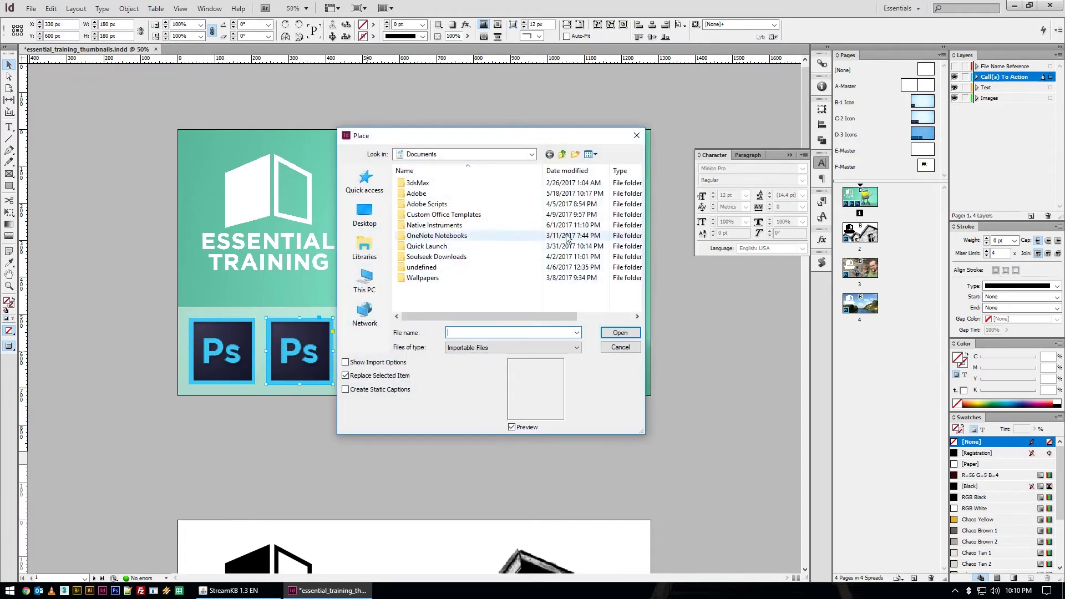
key("Escape")
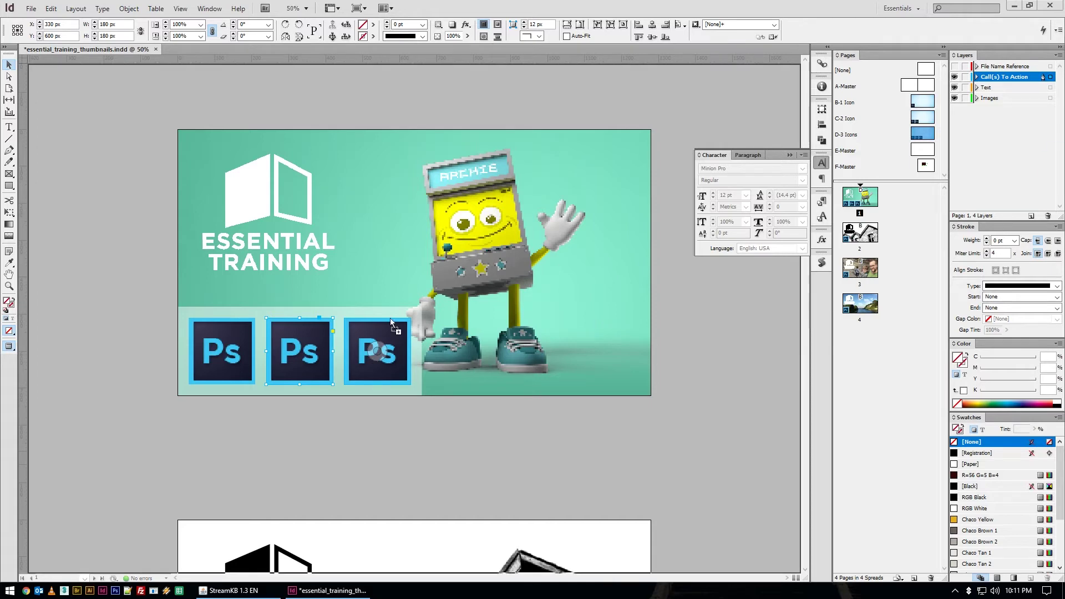
key("ctrl+z")
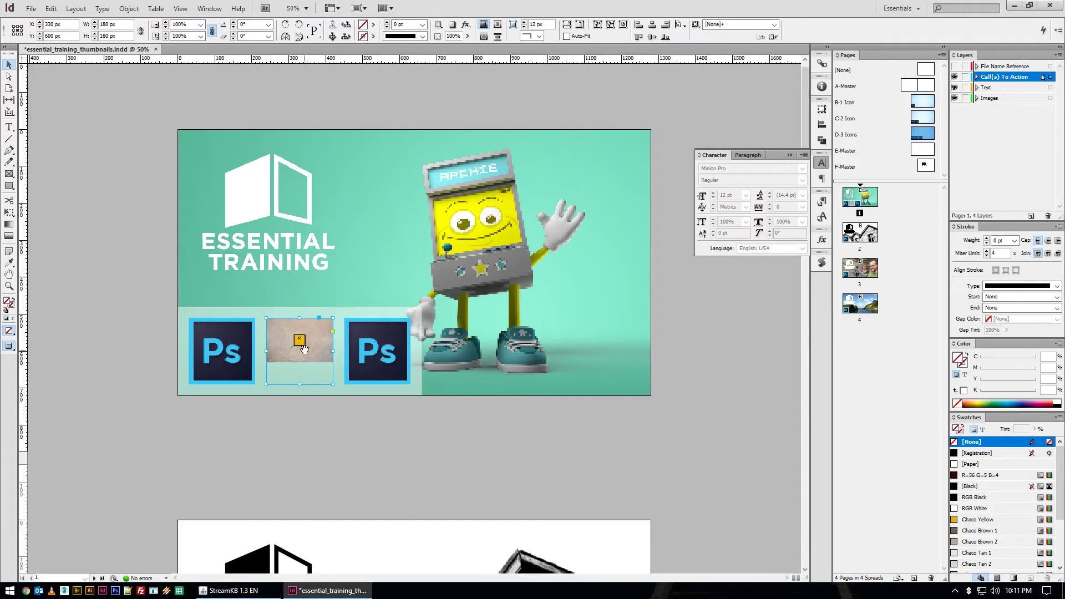
double_click(331, 323)
left_click_drag(333, 318, 417, 254)
left_click_drag(321, 345, 321, 353)
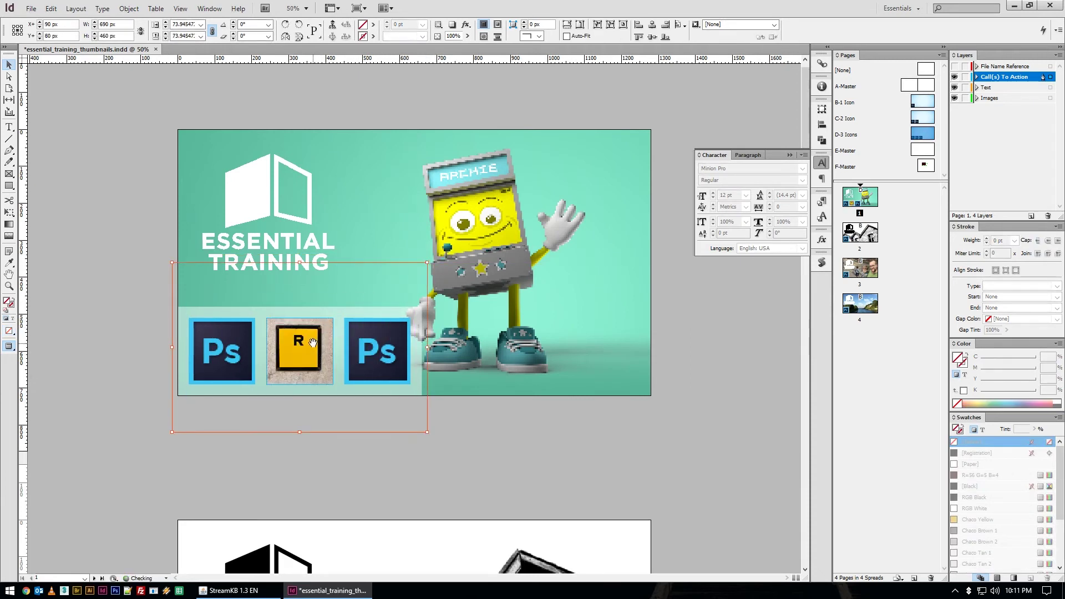
left_click(350, 433)
left_click(295, 341)
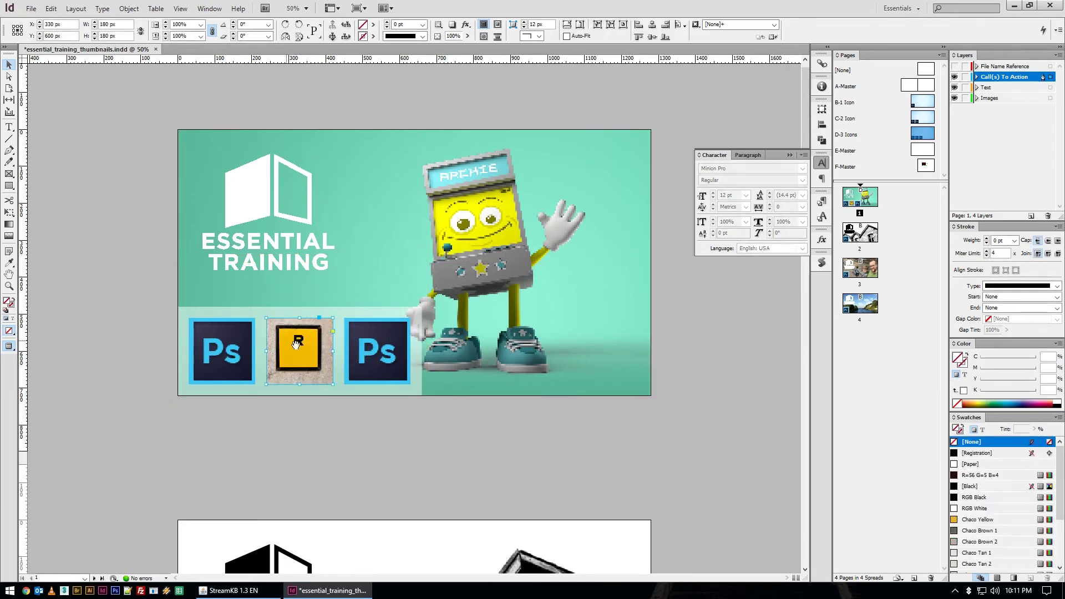
left_click(592, 413)
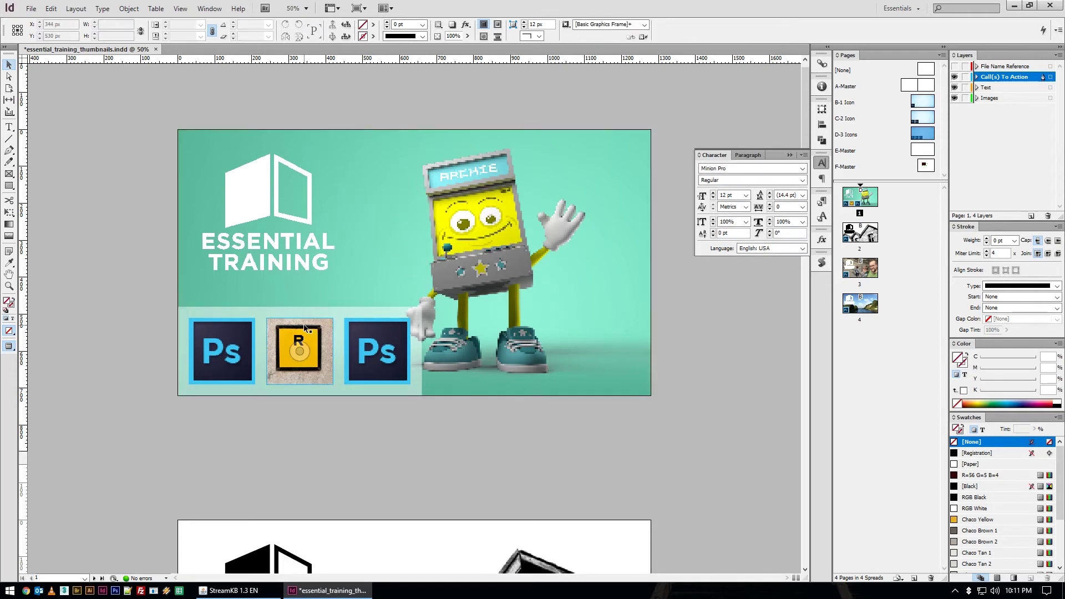
left_click(310, 340)
left_click(309, 339)
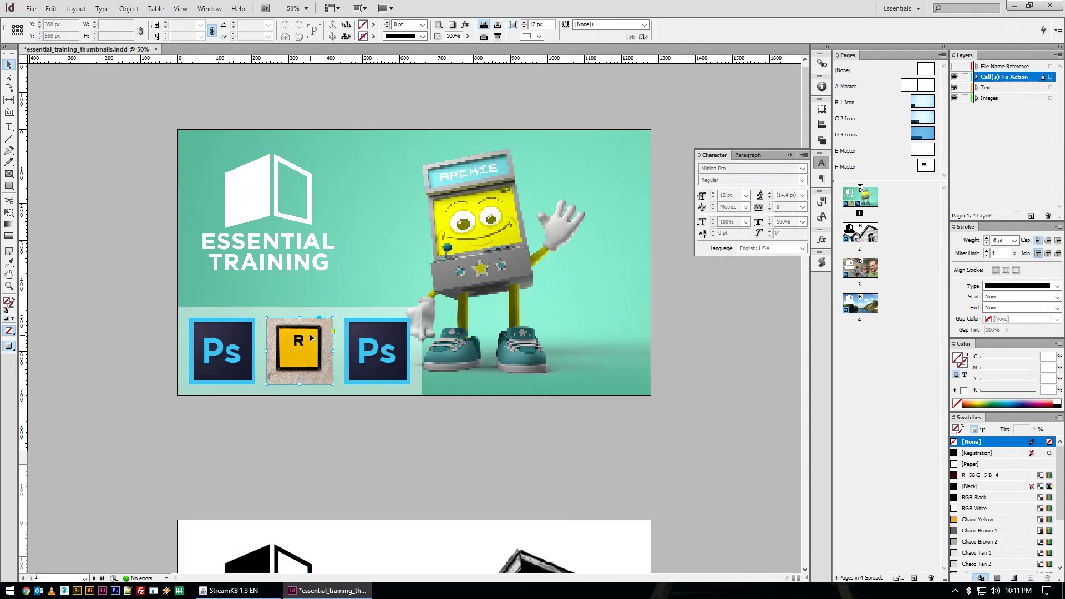
On the D-3 Icons master, move the middle icon to X 354 px, Y 480 px, and check its replaced picture on page 1
double_click(922, 134)
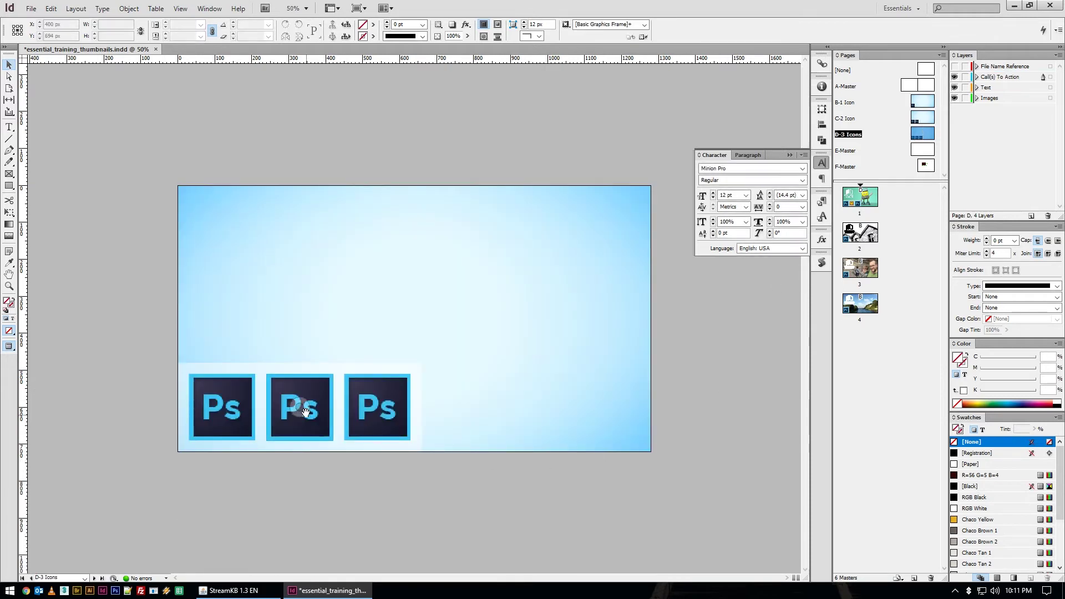
left_click_drag(305, 409, 330, 345)
key("ctrl+z")
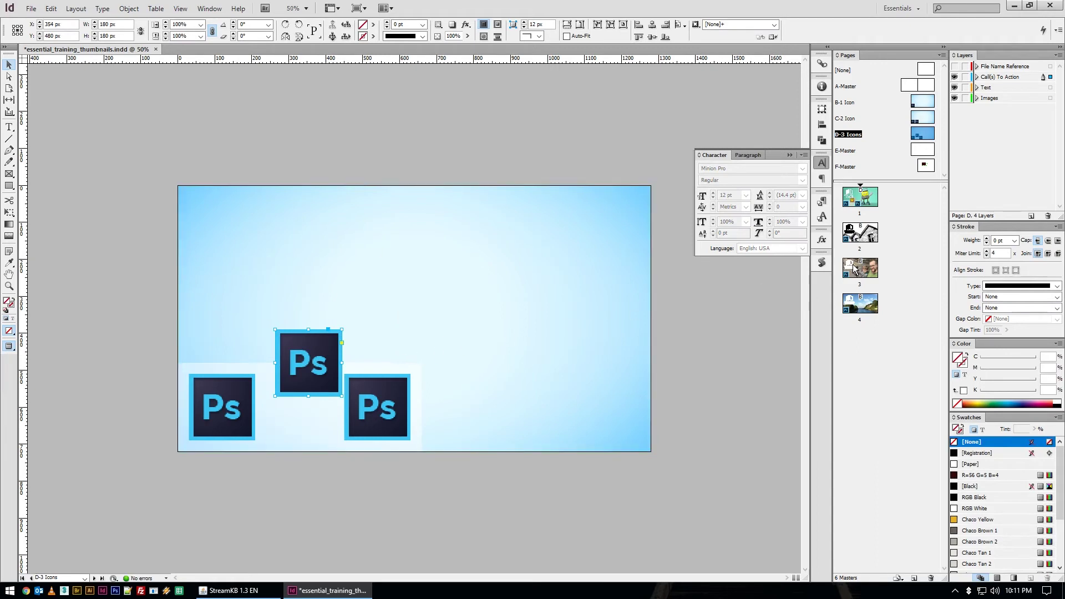
double_click(859, 196)
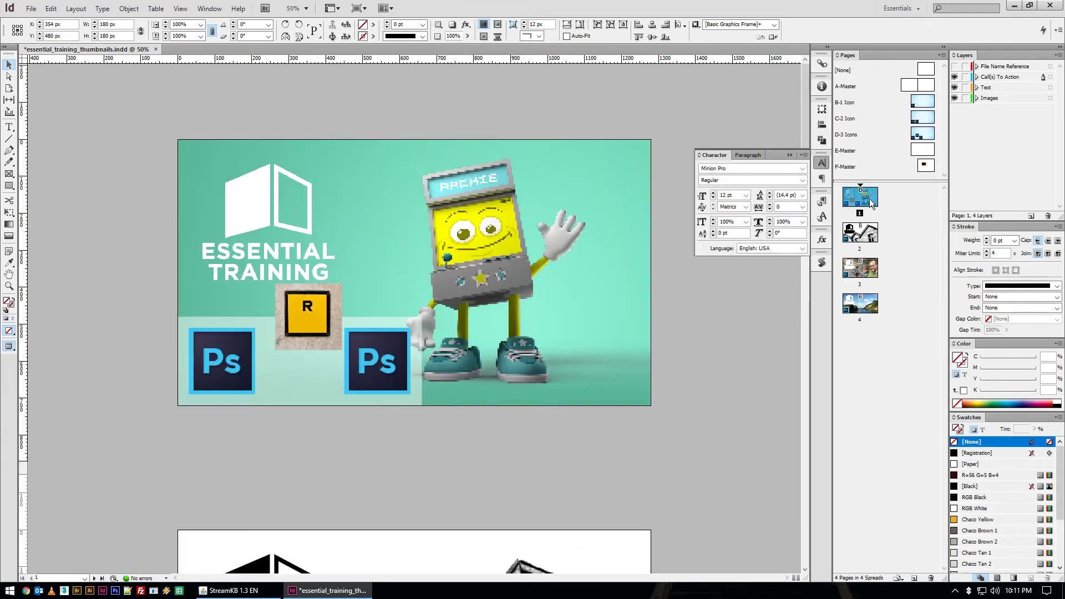
left_click(309, 316)
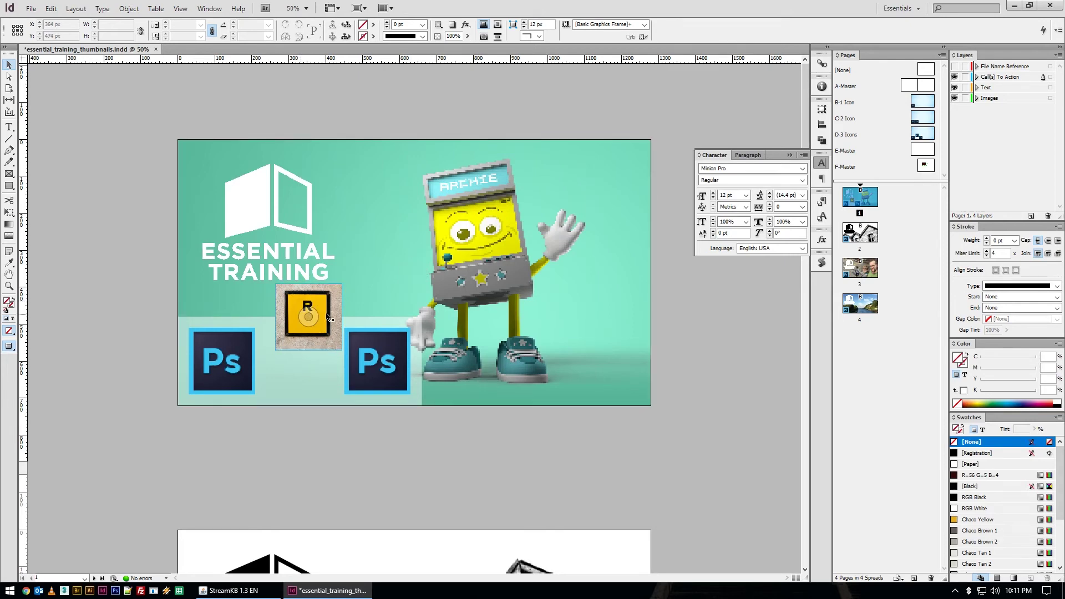
Go to page 2 with the brick house and select its Photoshop icon
left_click(868, 237)
double_click(868, 237)
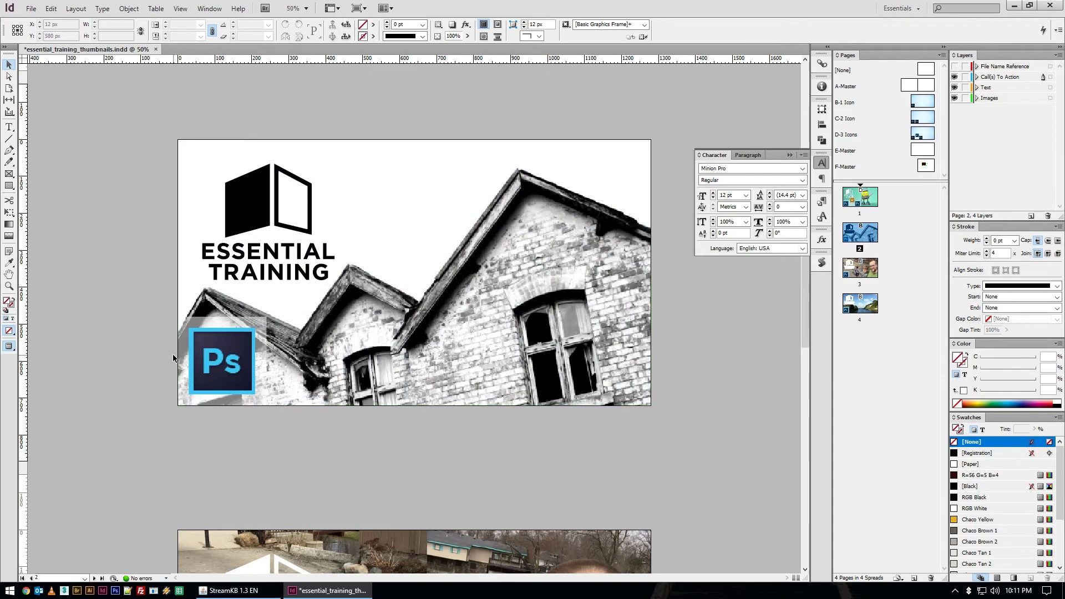
left_click(302, 332)
left_click_drag(302, 333, 351, 315)
key("ctrl+z")
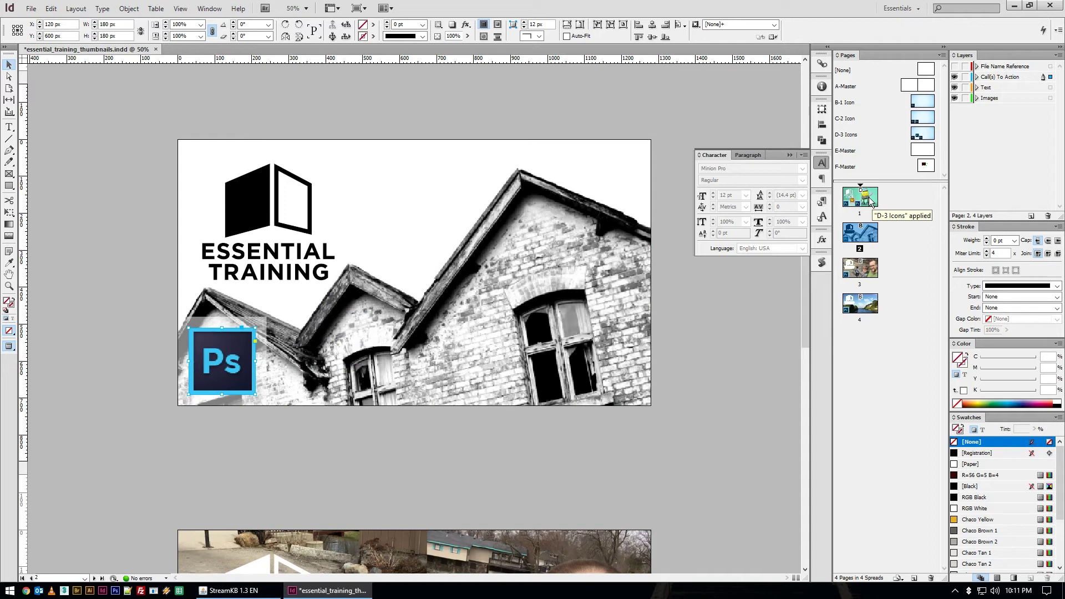
Return the middle icon on the D-3 Icons master to X 330 px, Y 600 px, and check page 1
double_click(925, 139)
left_click_drag(304, 356, 299, 402)
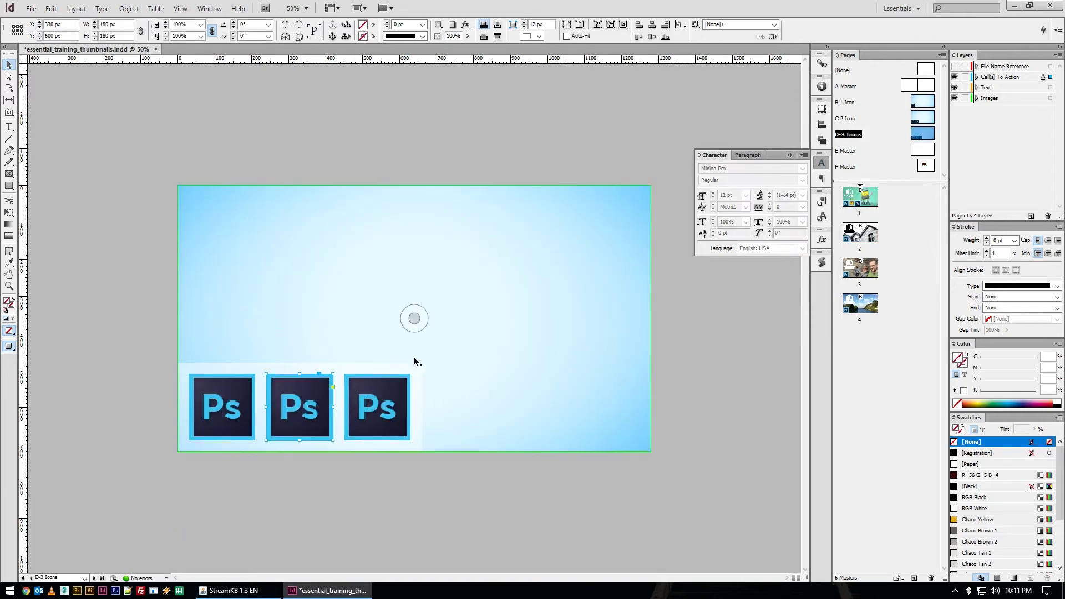
double_click(863, 200)
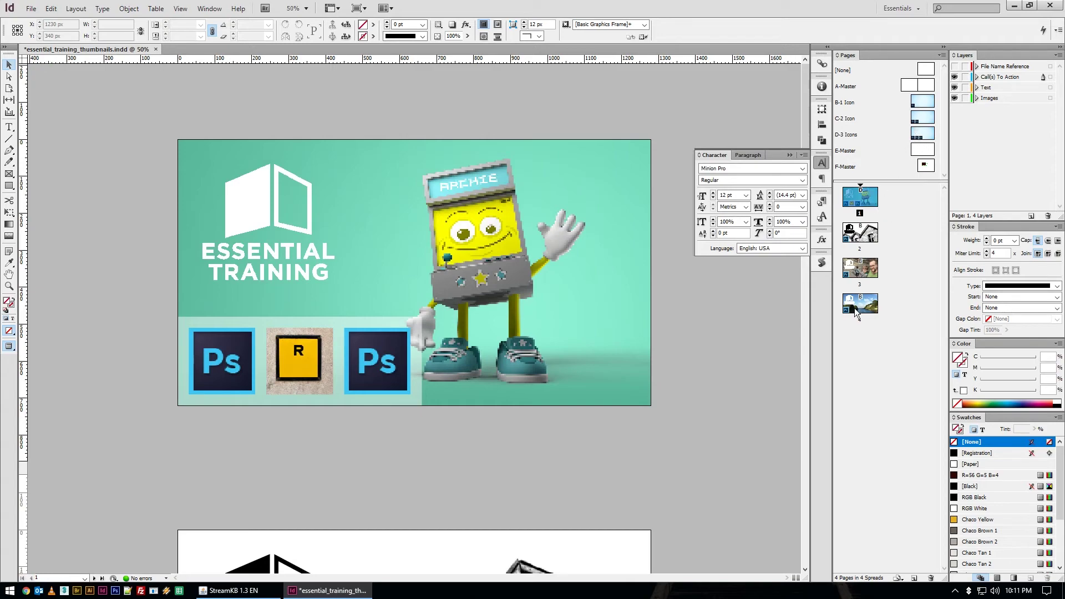
On the B-1 Icon master, move the icon and its backing square to X 1160 px, Y 600 px, and review the document pages
scroll(511, 245, "down", 15)
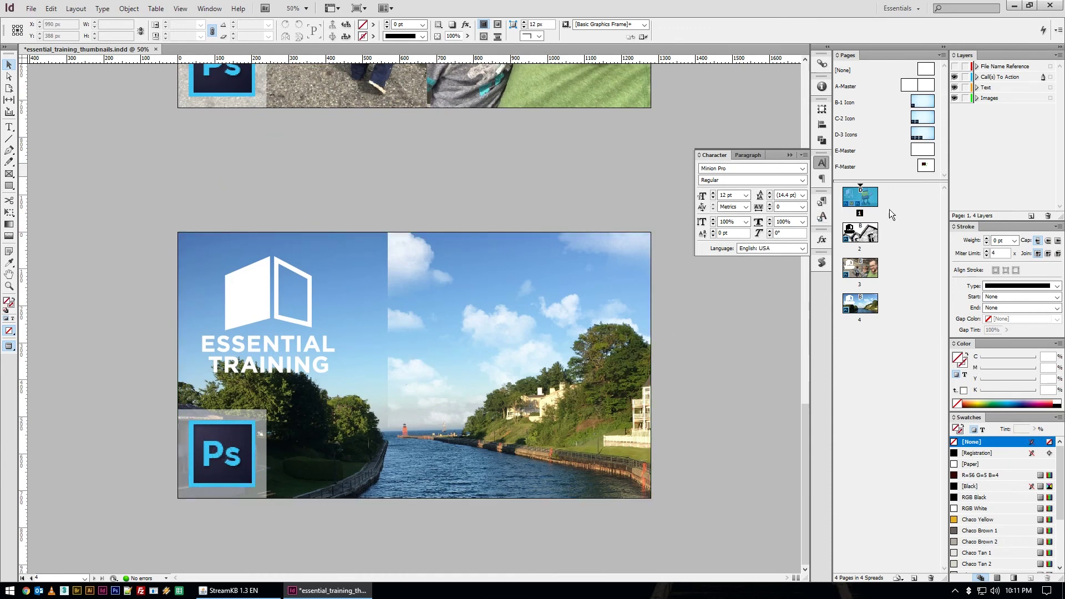
double_click(922, 101)
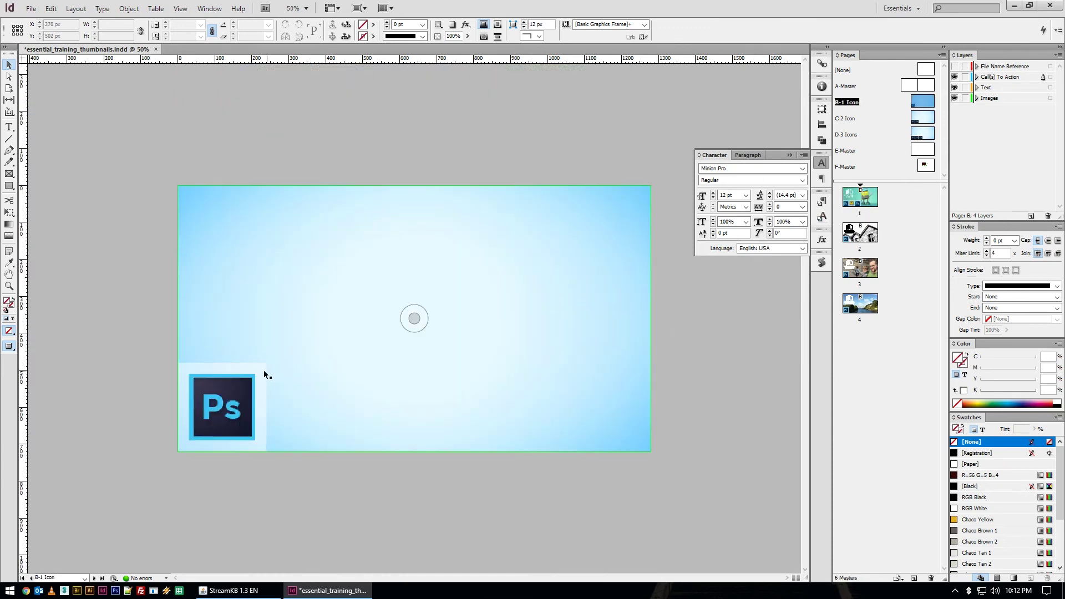
left_click(255, 371)
left_click_drag(246, 379, 632, 377)
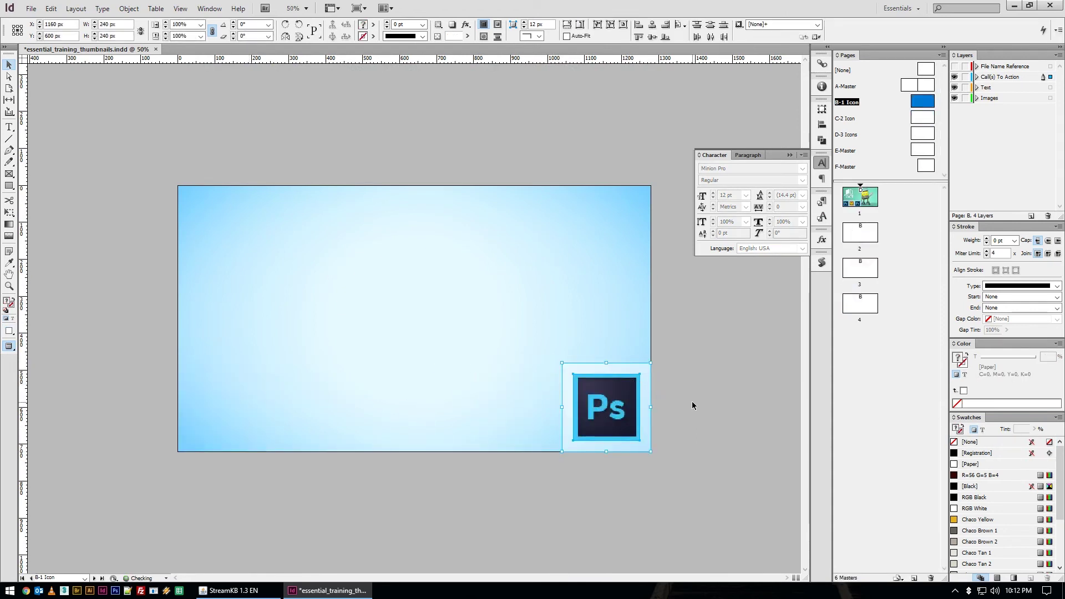
left_click(729, 350)
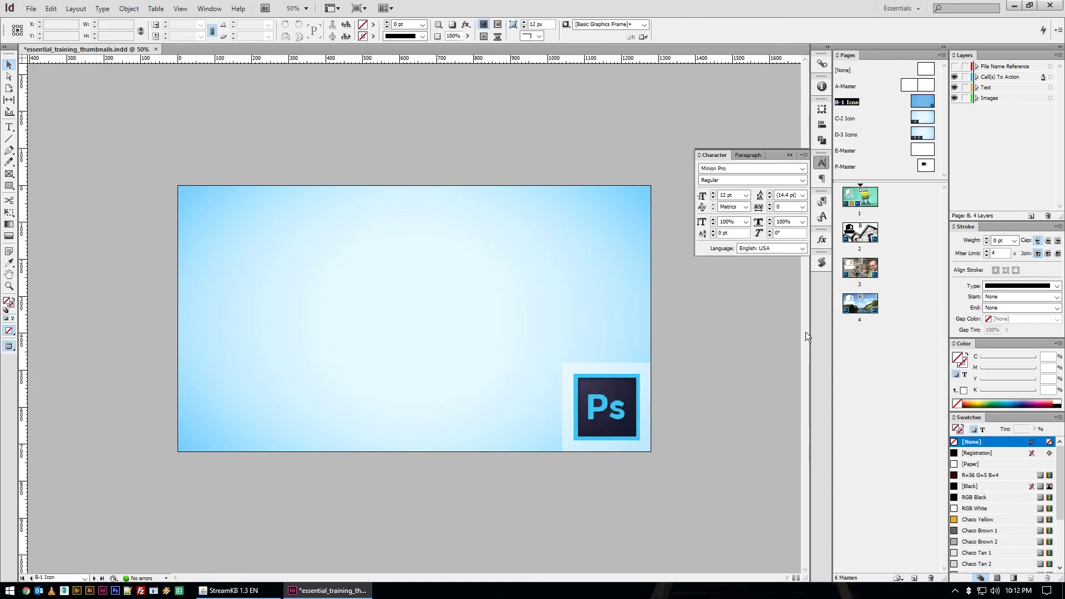
double_click(869, 201)
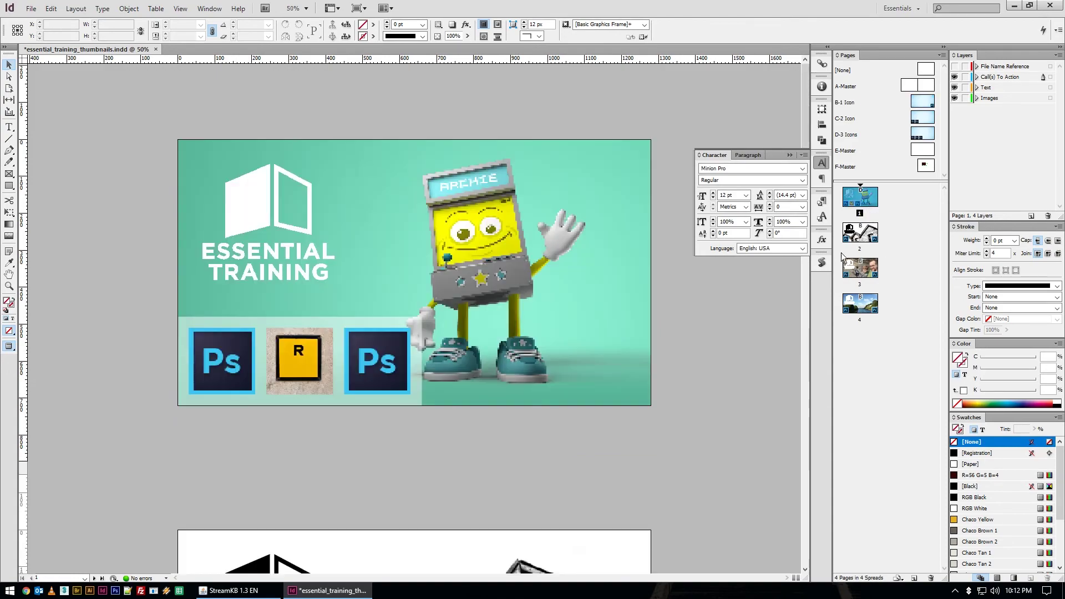
scroll(777, 325, "down", 15)
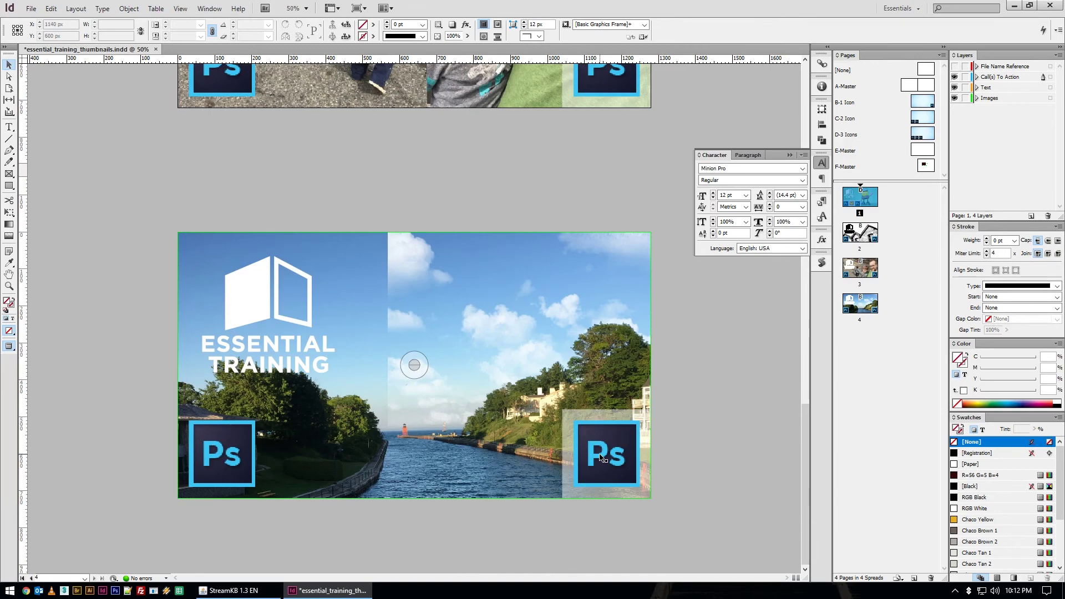
Delete the leftover Photoshop icon below the Essential Training logo on page 3, keeping the one on the semi-transparent square
scroll(672, 447, "up", 7)
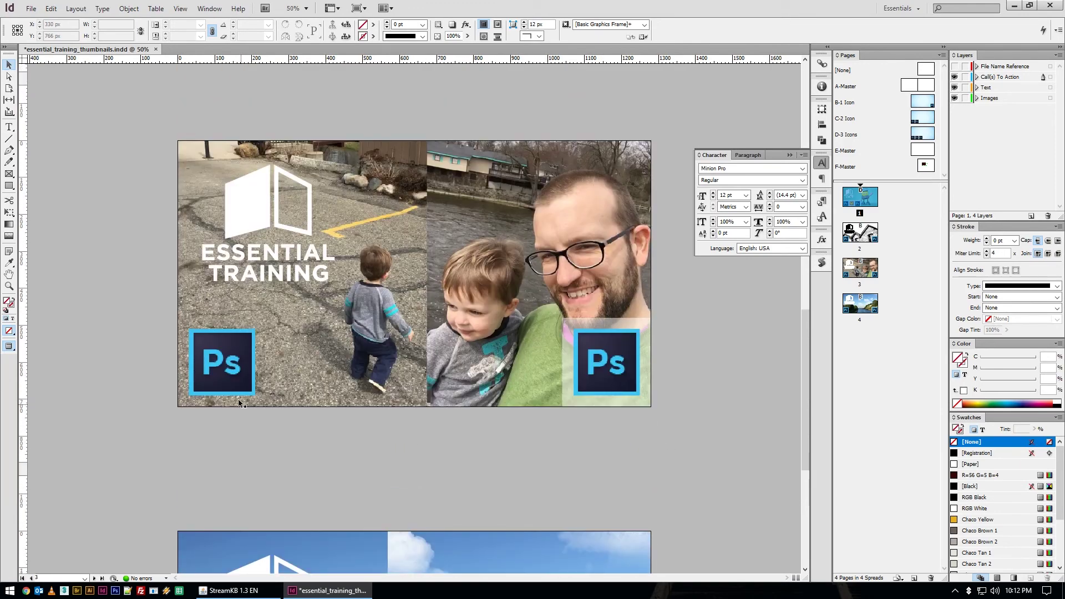
left_click(231, 362)
left_click(292, 459)
left_click(221, 361)
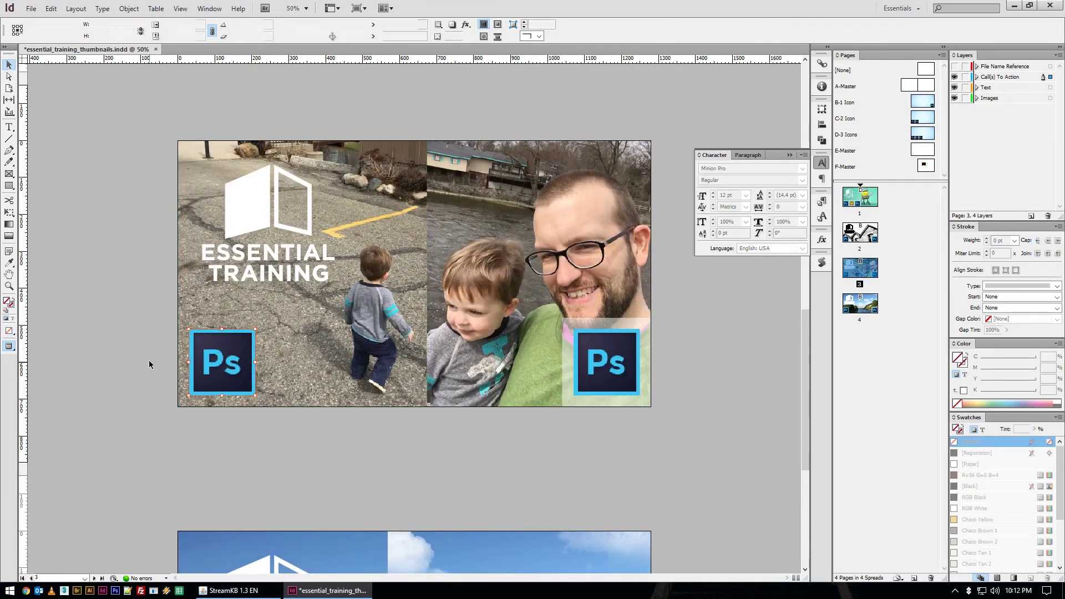
left_click(149, 362)
left_click(214, 339)
key("Delete")
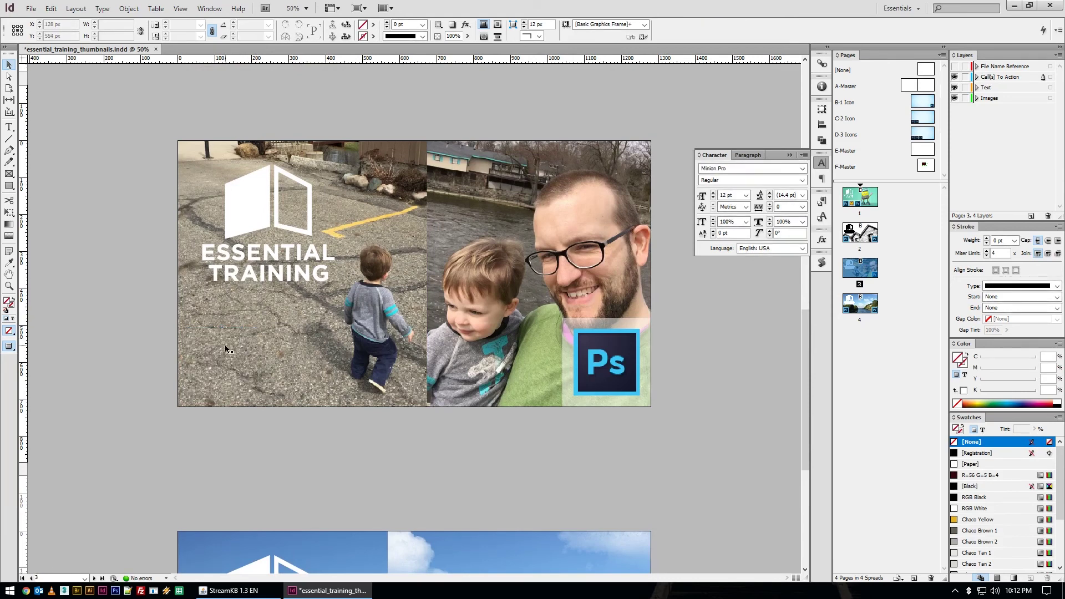
Override the remaining master Photoshop icon on page 3 and replace its image with the blue water picture
left_click(615, 355)
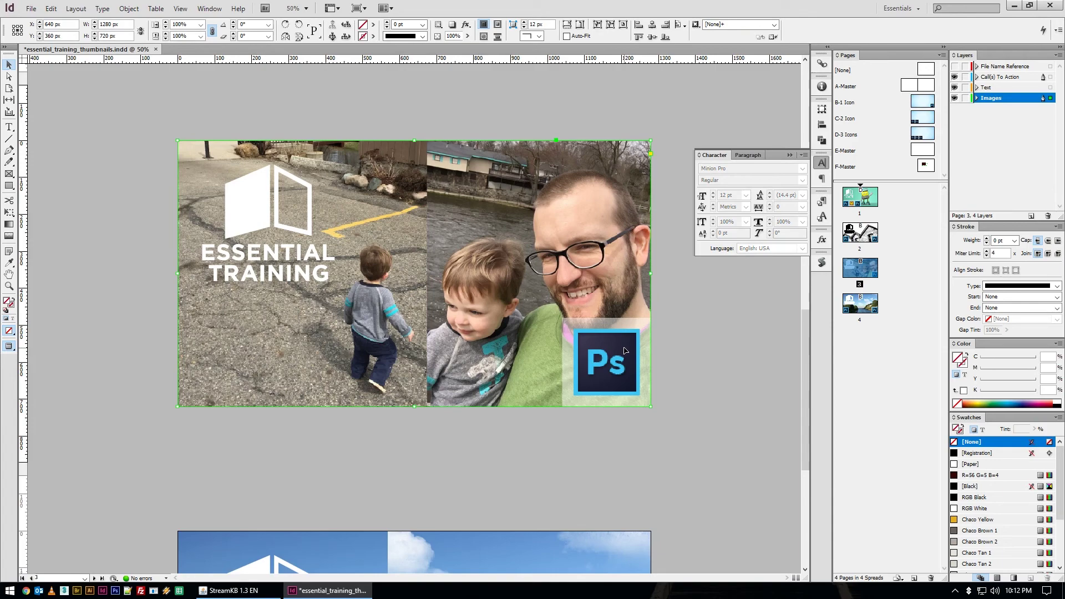
left_click(616, 345)
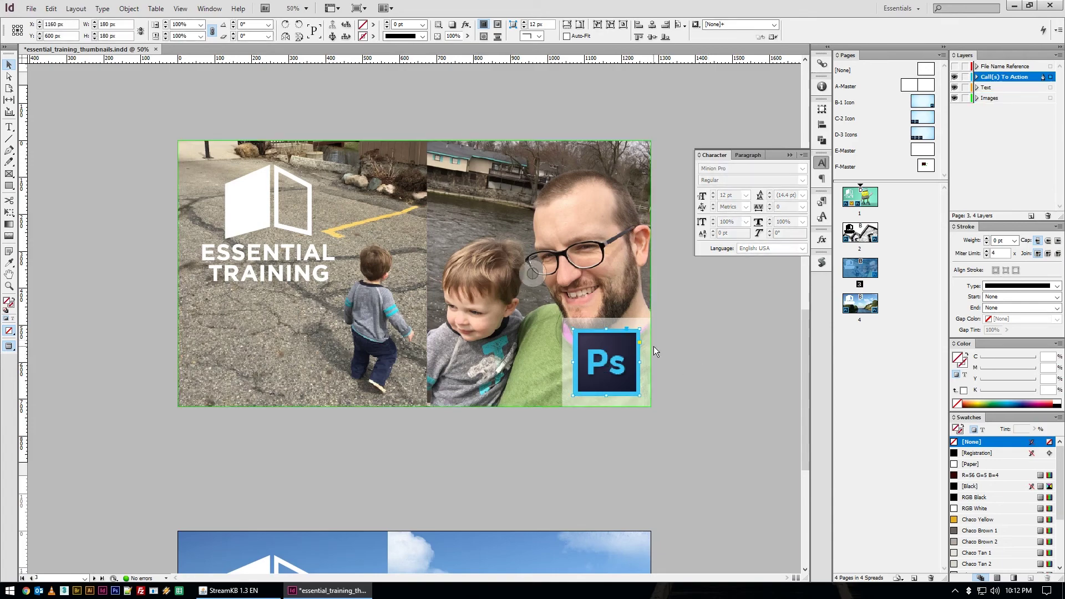
key("ctrl+d")
key("Escape")
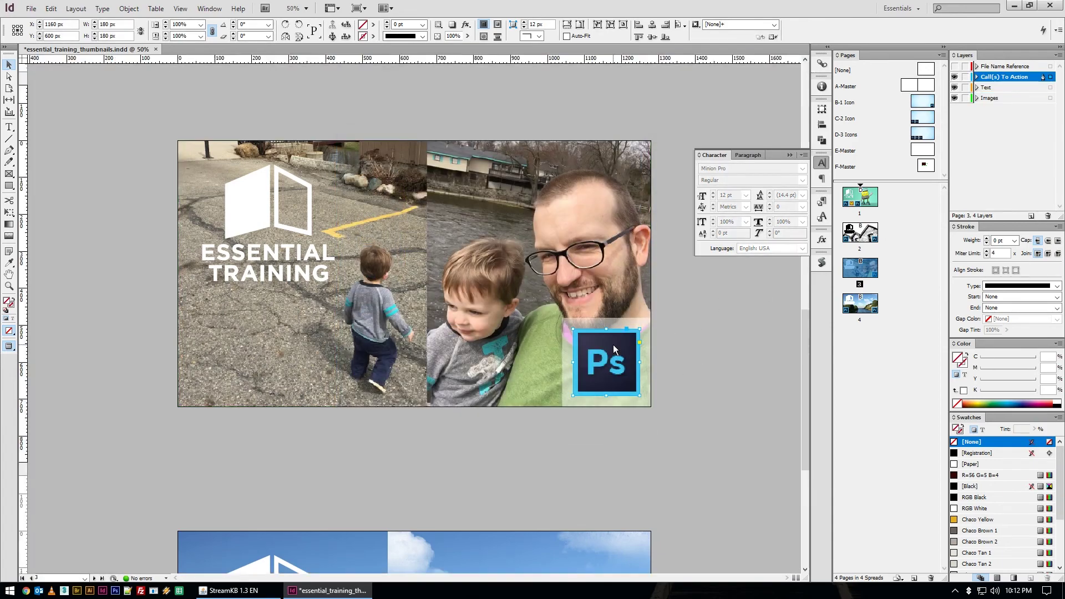
left_click(613, 344)
left_click(746, 339)
On the B-1 Icon master, move the icon and its backing square to about X 606 px, Y 390 px, and check page 3
double_click(922, 102)
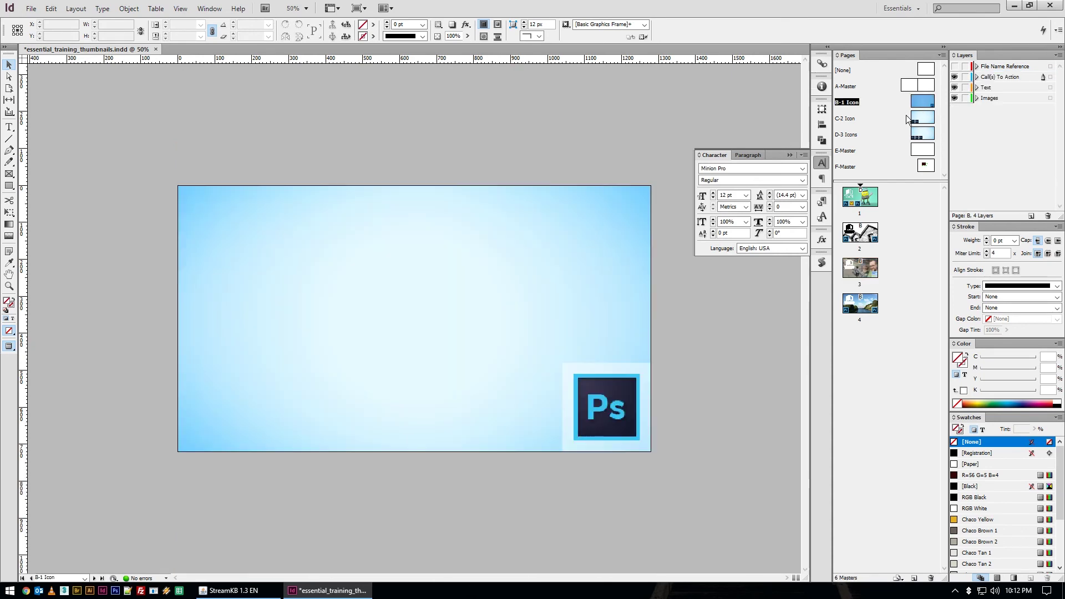
left_click(414, 316)
left_click(613, 373)
left_click_drag(612, 373, 408, 295)
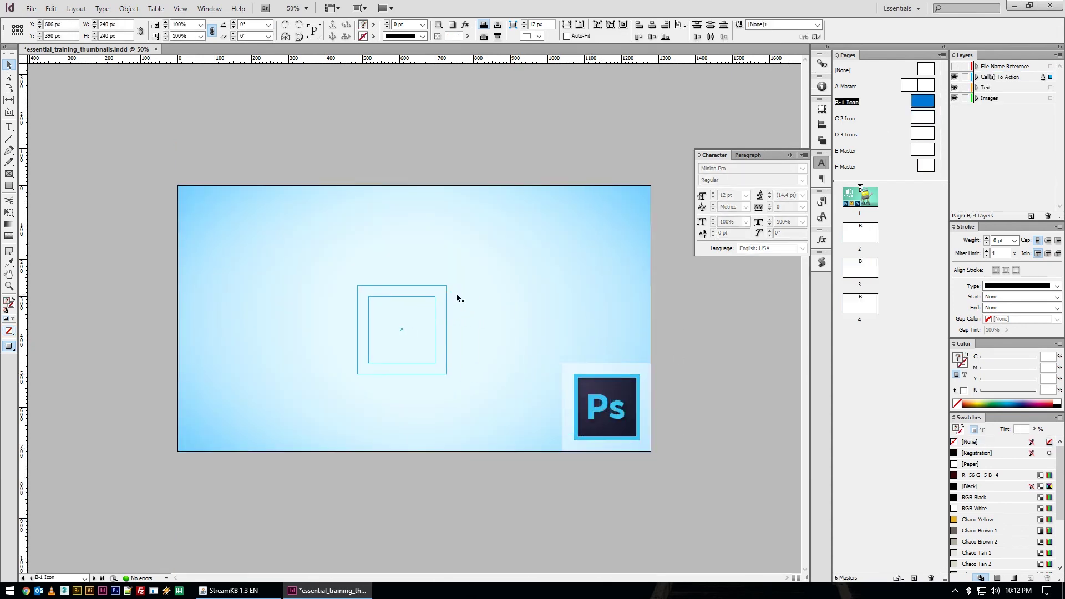
double_click(867, 271)
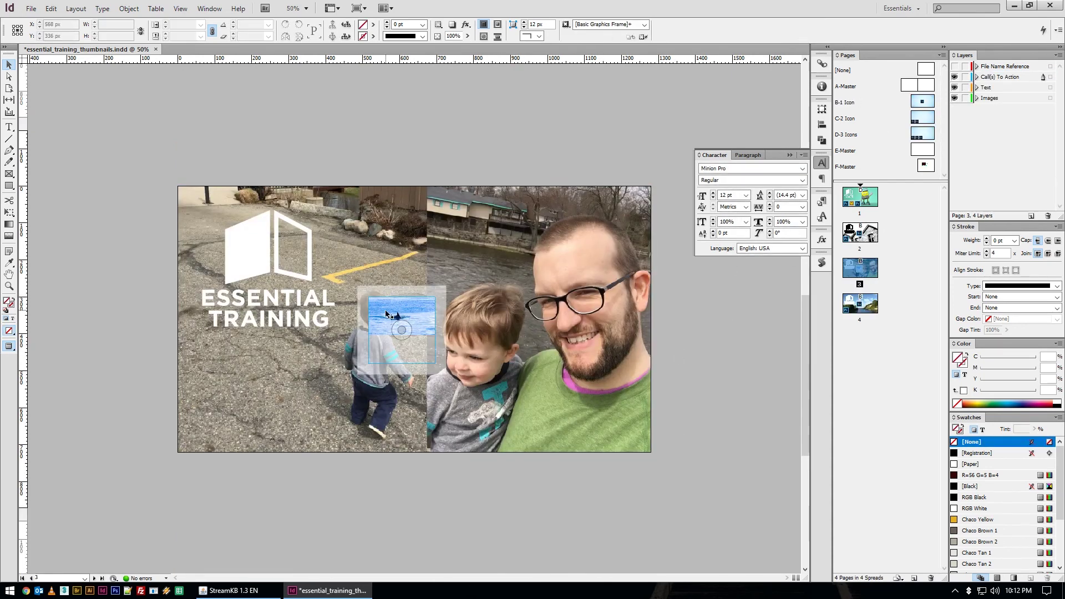
scroll(660, 348, "up", 2)
scroll(661, 348, "up", 10)
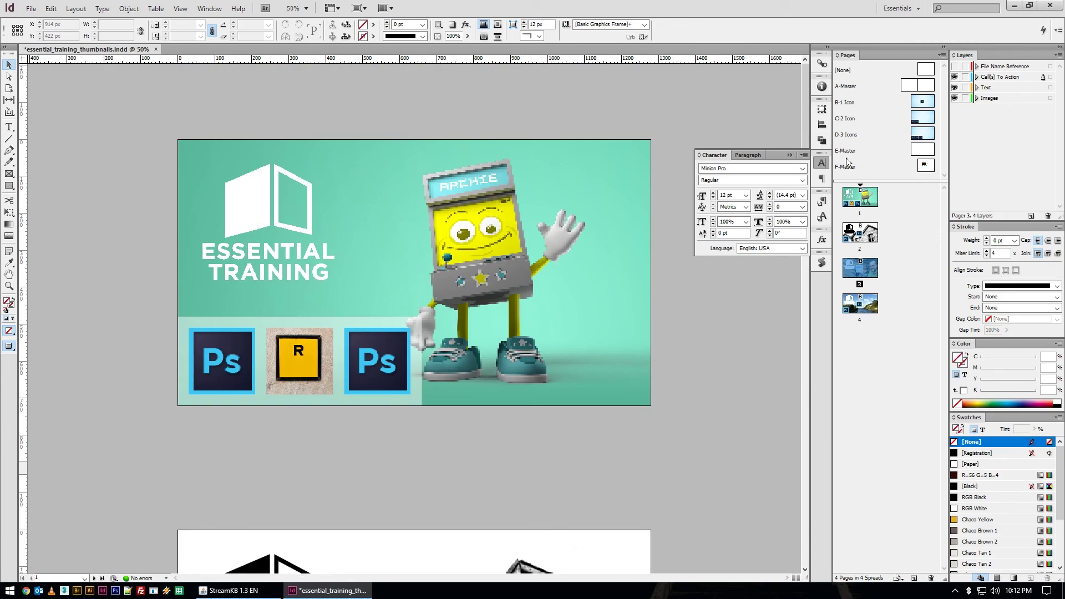
Undo the B-1 Icon master move, the picture replacement and the icon override on page 3
key("ctrl+z")
key("ctrl+z")
key("ctrl+z")
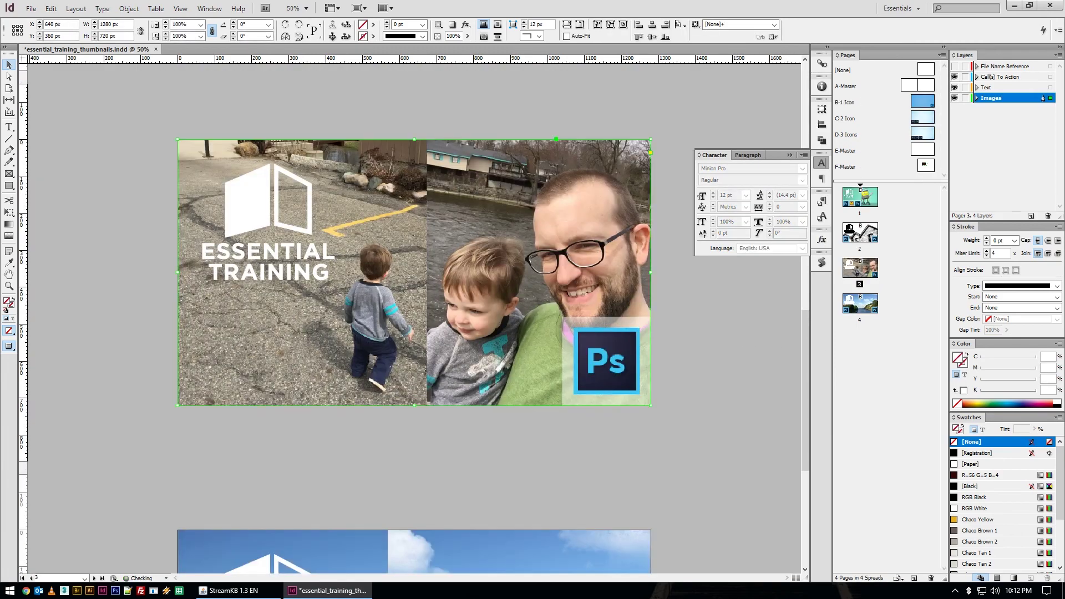